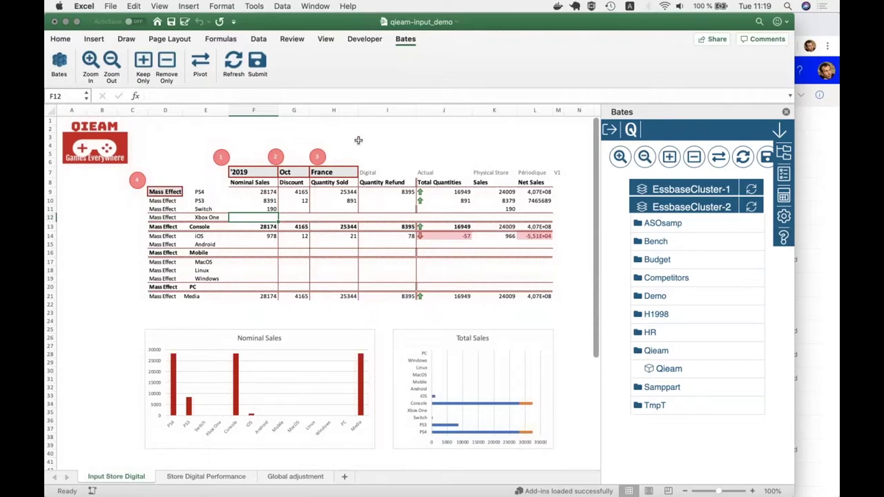
- Create a new blank workbook, Book1, and show its Bates ribbon tab
key("super+Tab")
key("super+shift+Tab")
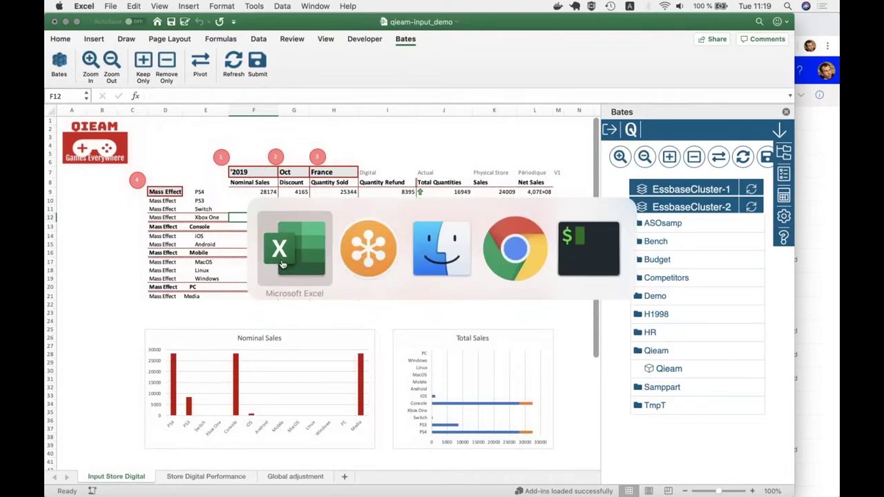
left_click(111, 7)
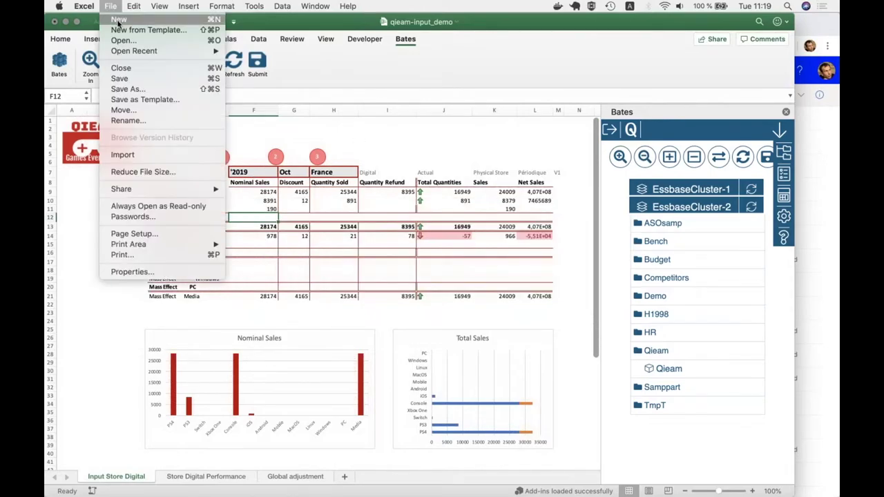
left_click(118, 21)
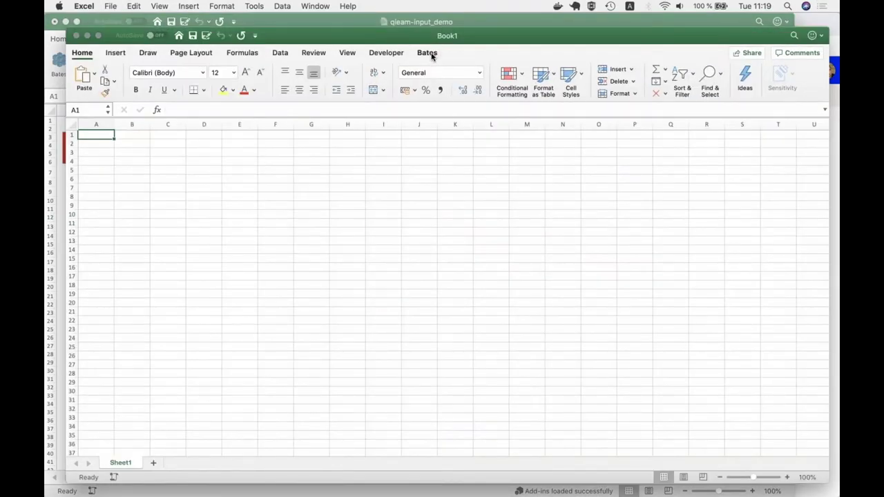
left_click(429, 54)
left_click_drag(501, 41, 489, 31)
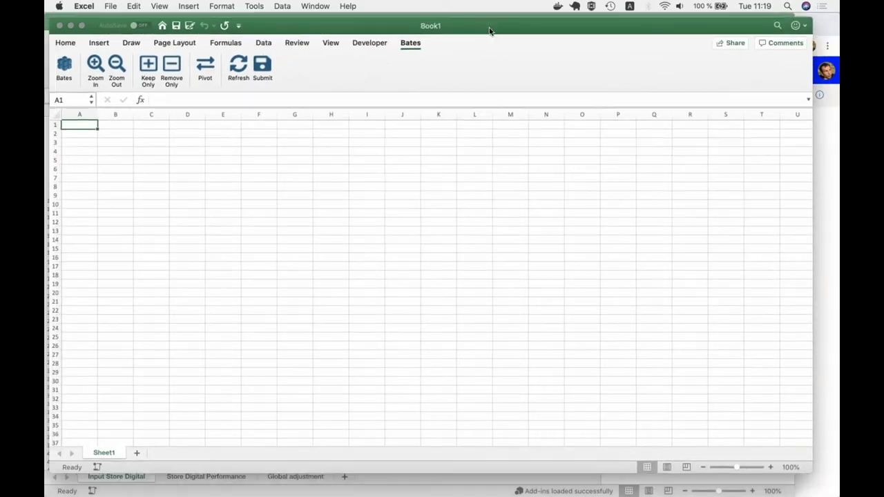
- Log in to Bates with the username and password on server epmdev01.quartz-insight.com, then expand EssbaseCluster-2
left_click(70, 65)
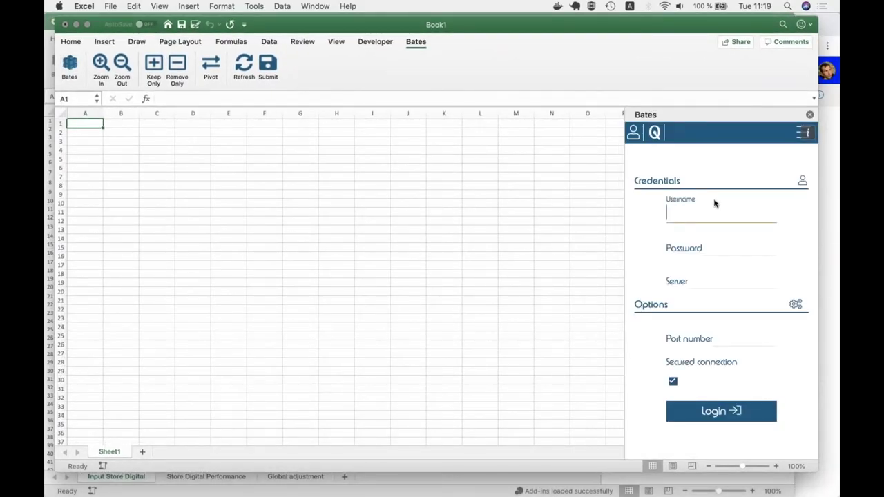
type("gael")
key("Tab")
type("*******")
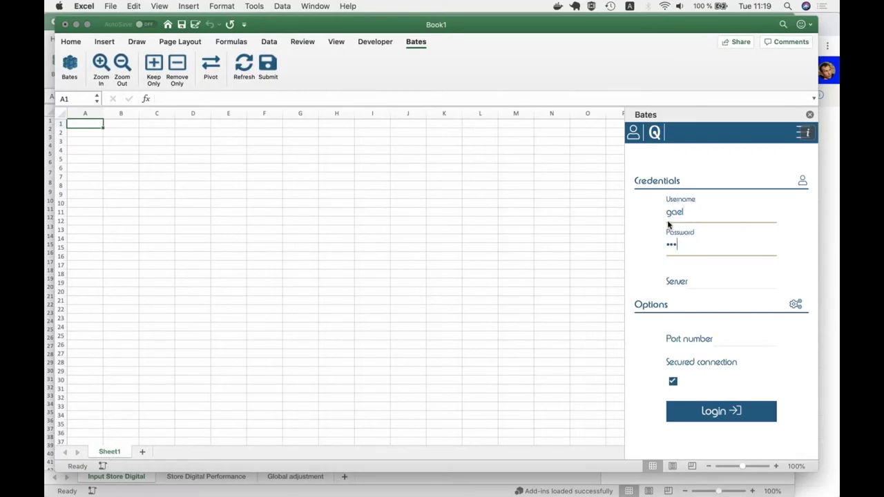
type("*")
key("Tab")
type("epmdev")
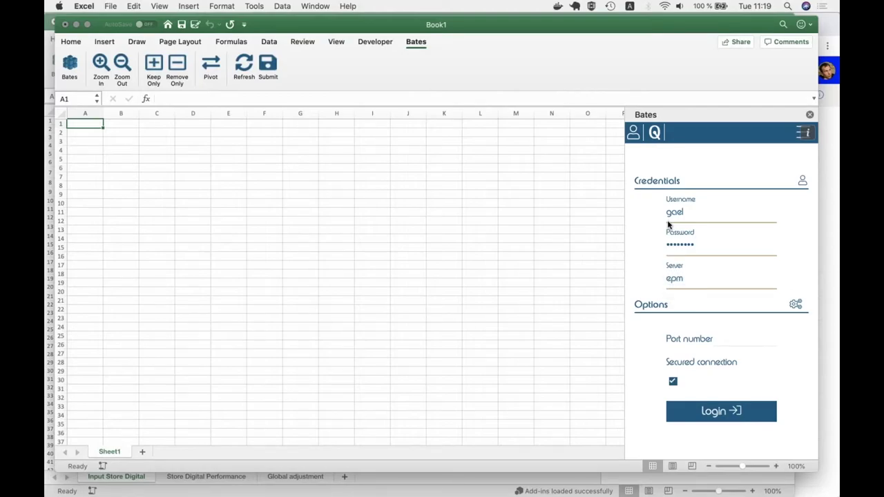
type("01.quartz-insight.com")
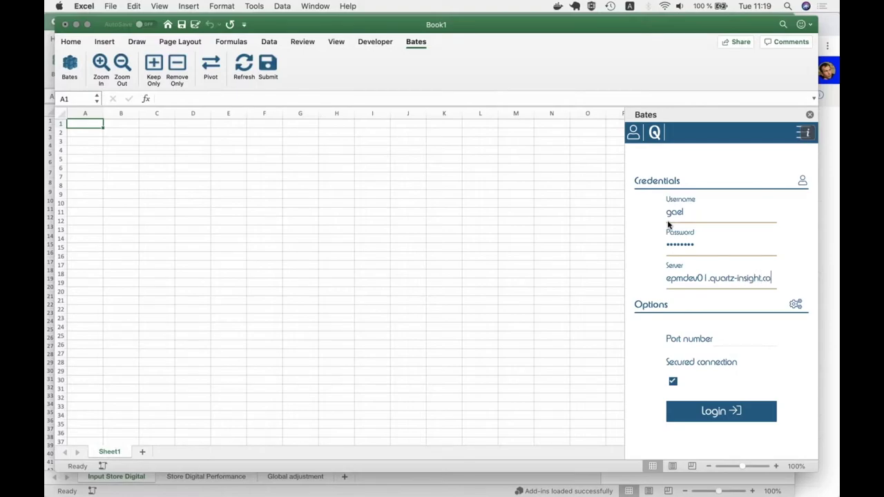
left_click(712, 410)
left_click(710, 209)
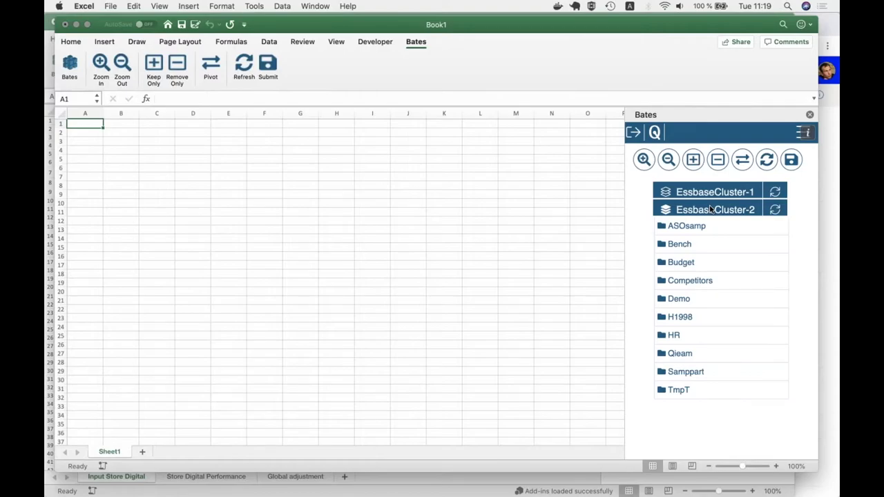
- Run an ad hoc query on the Qieam cube to pull its dimension headers into the sheet
left_click(679, 353)
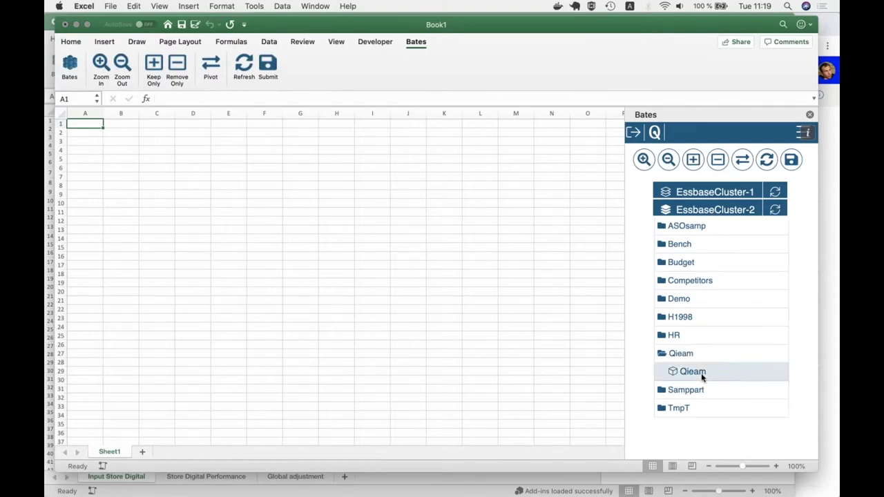
mouse_move(759, 381)
left_click(778, 373)
left_click(91, 141)
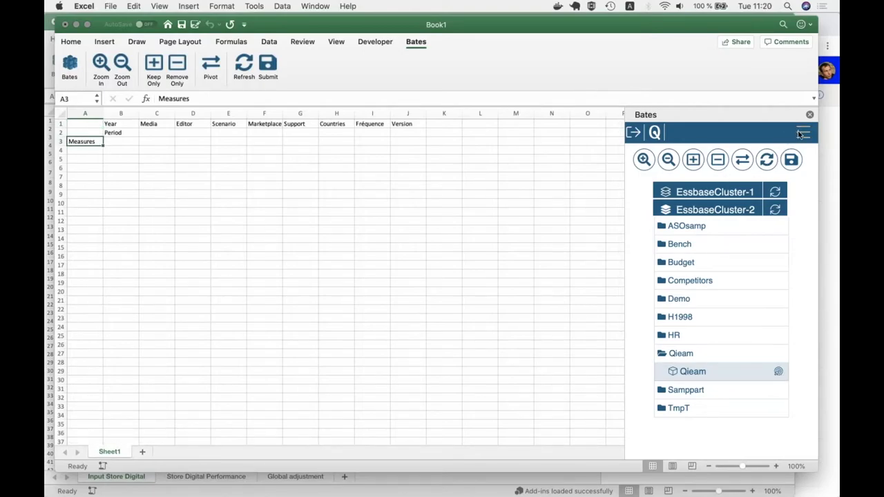
- Enable colour coding in the Bates settings and refresh the grid
left_click(797, 130)
left_click(805, 220)
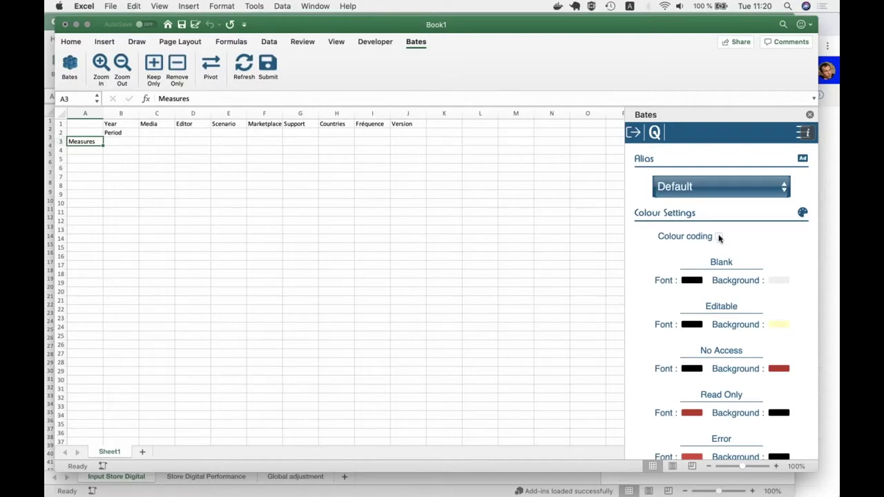
left_click(718, 237)
left_click(799, 135)
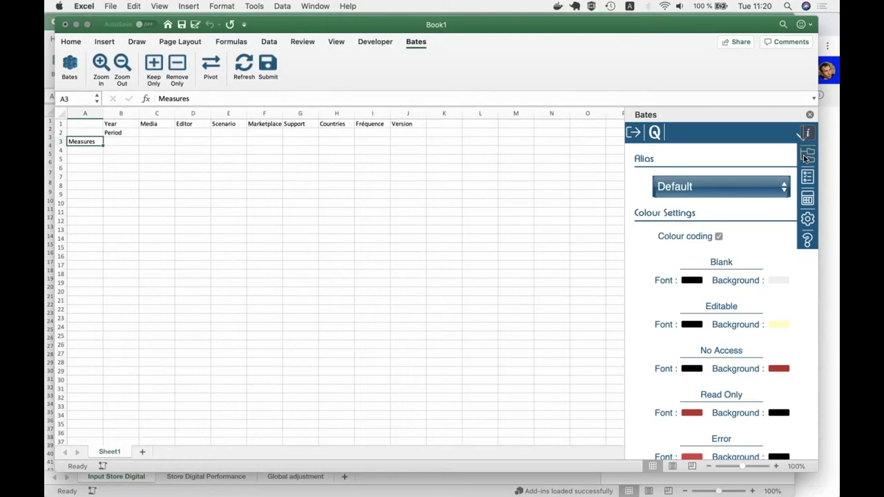
left_click(805, 157)
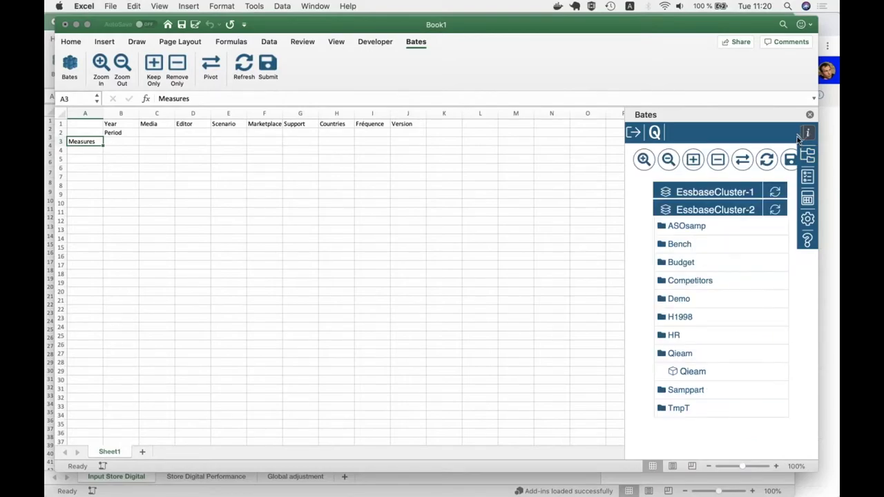
left_click(767, 167)
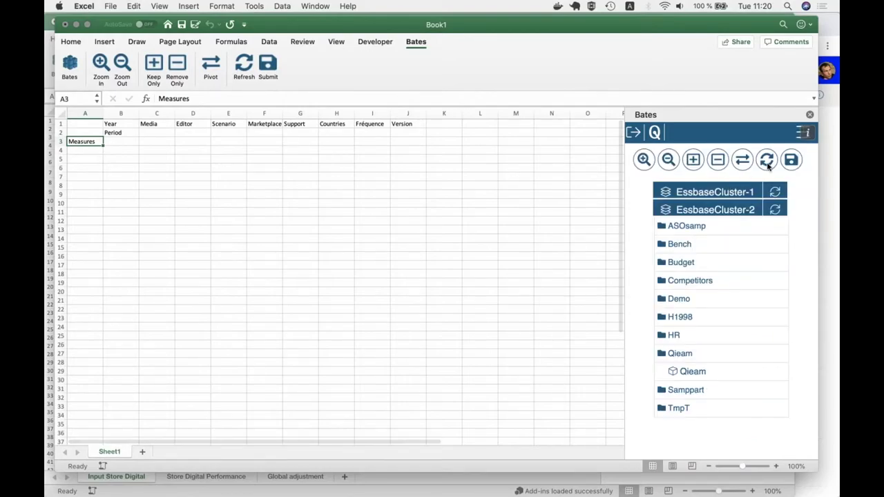
- Enter '2019, Actual, Périodique and V1 as the header-row members starting at B1
left_click(126, 125)
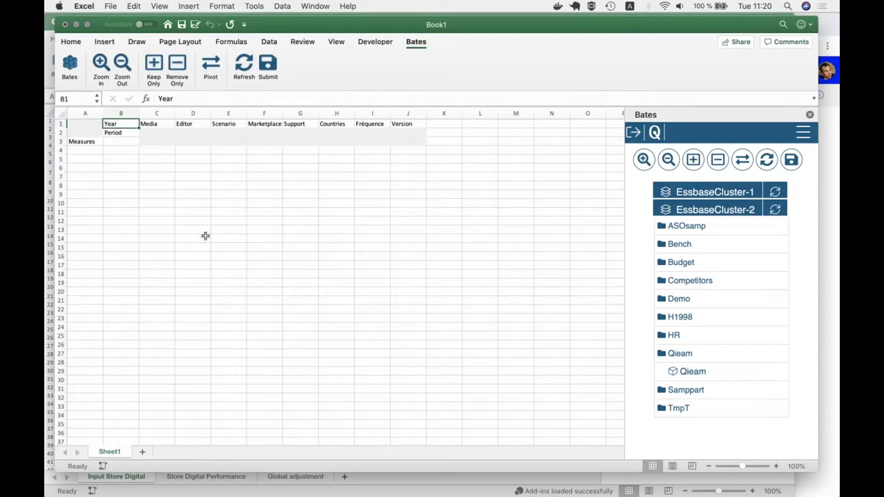
type("'2019")
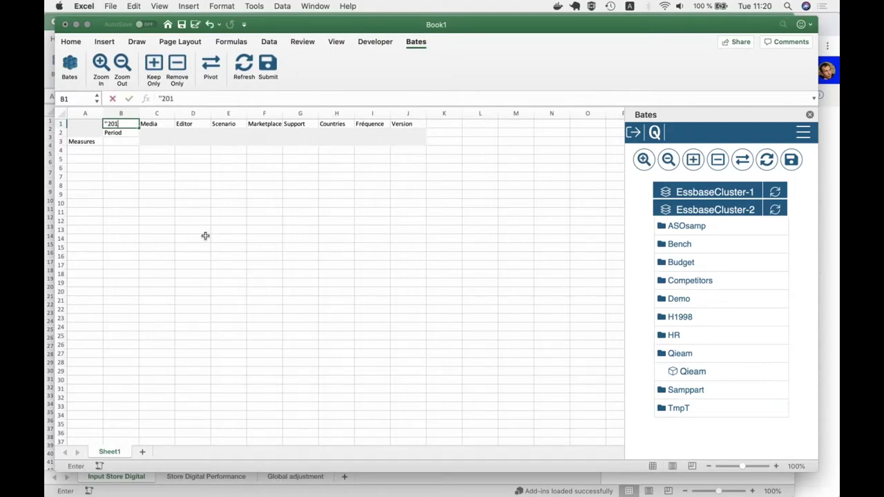
key("Tab")
key("Tab")
key("Tab")
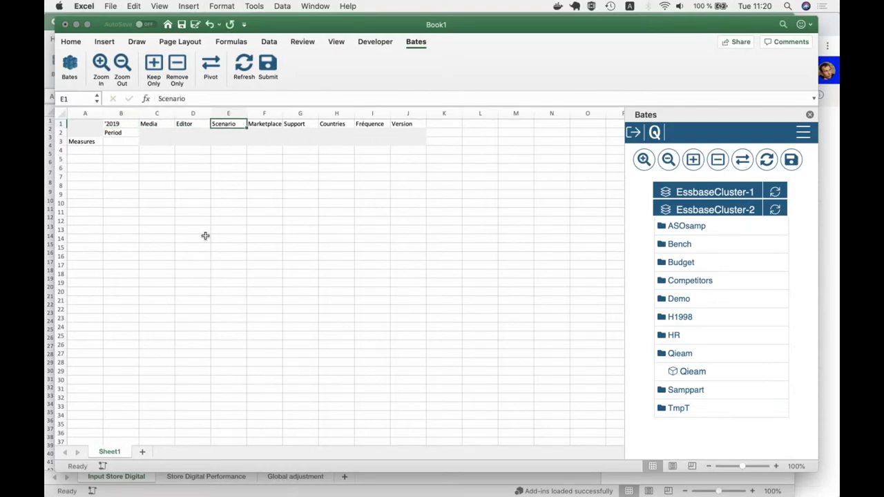
type("Actual")
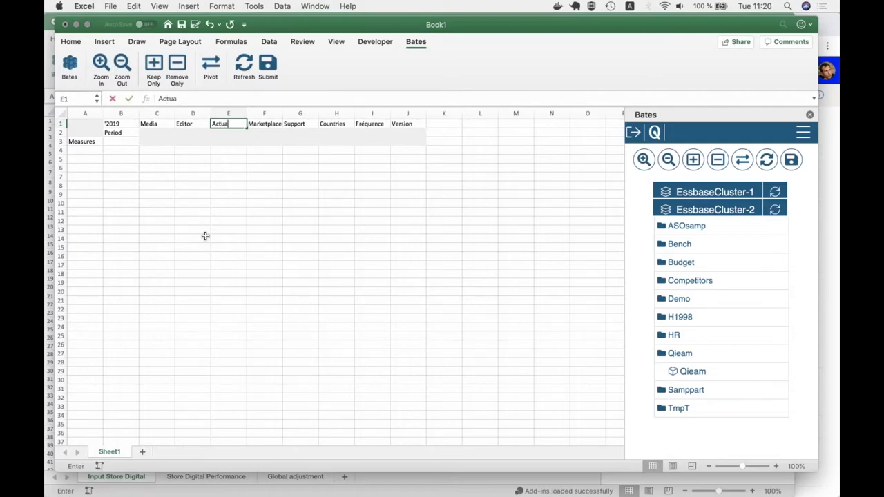
key("Tab")
key("Tab")
key("Tab")
key("Tab")
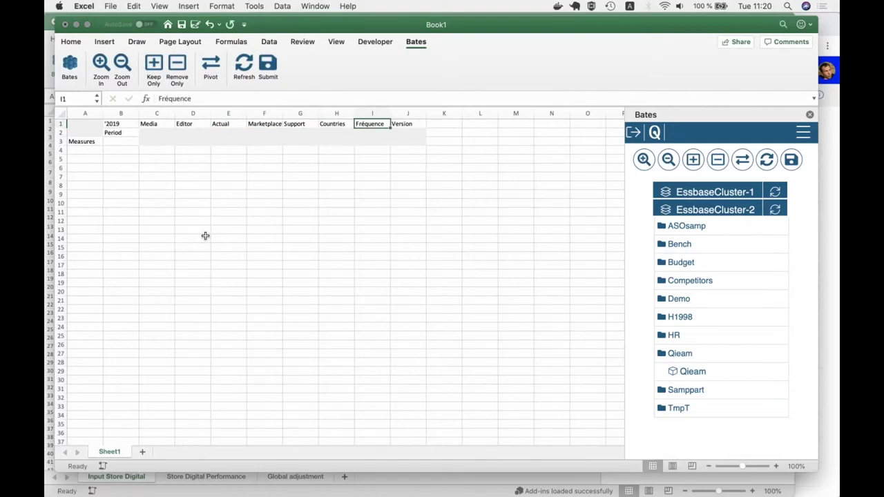
type("Pér")
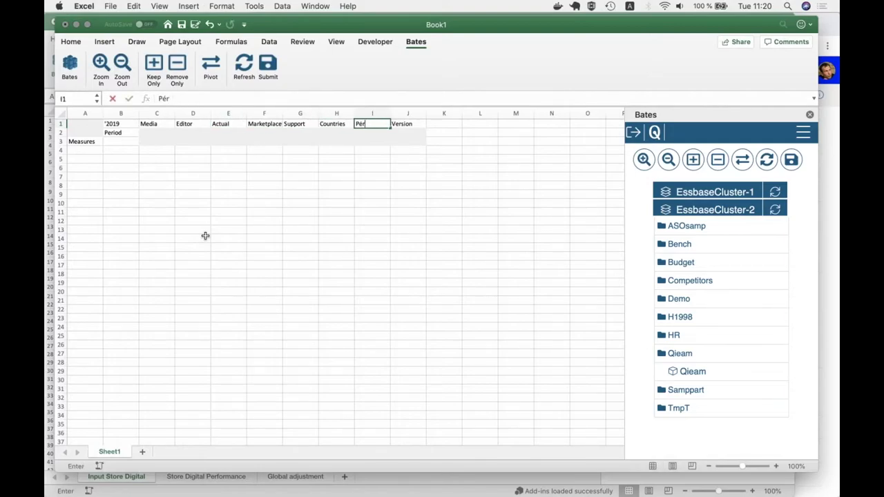
type("iodique")
key("Tab")
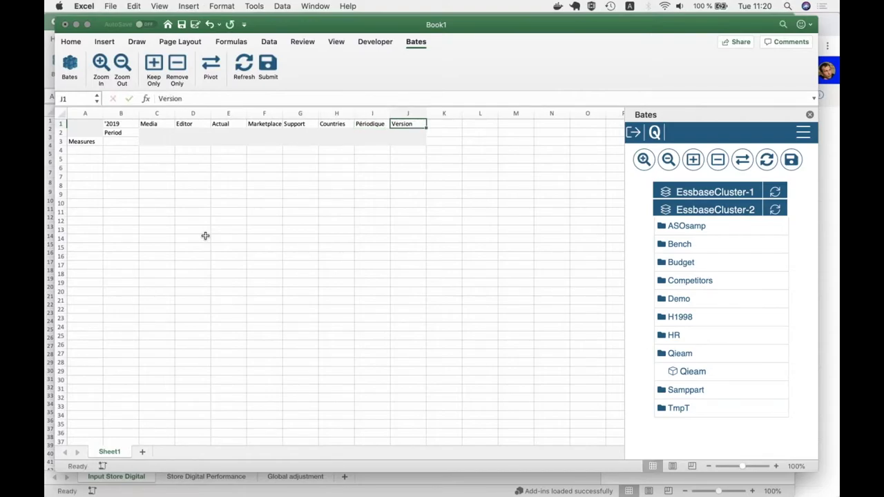
type("V1")
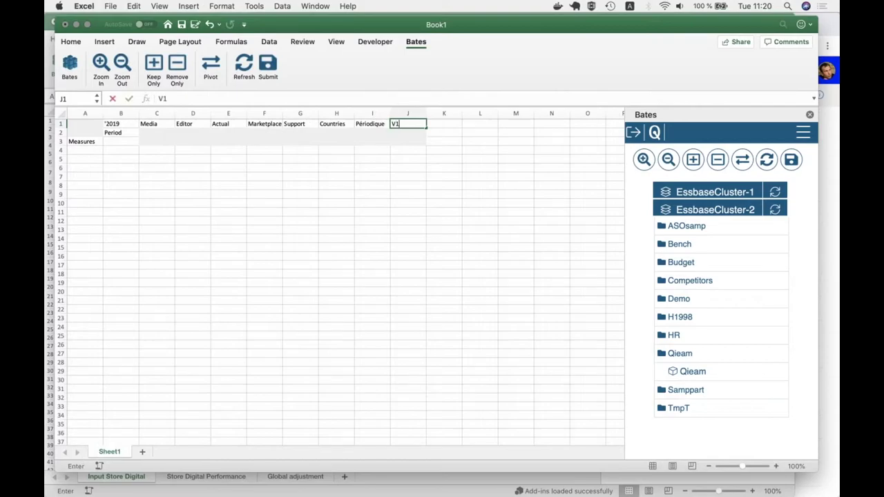
key("Return")
- Set the Period cell B2 to Jan
key("Left")
key("Left")
key("Left")
key("Left")
key("Left")
key("Left")
key("Left")
key("Left")
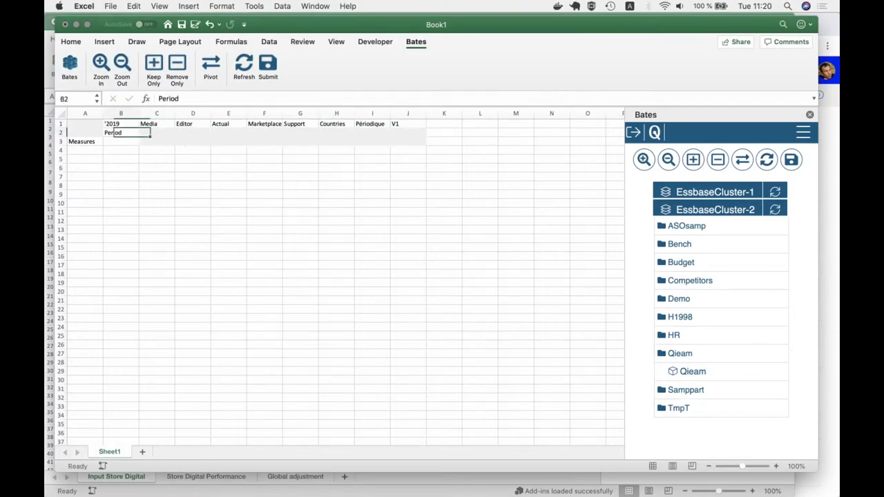
type("Jan")
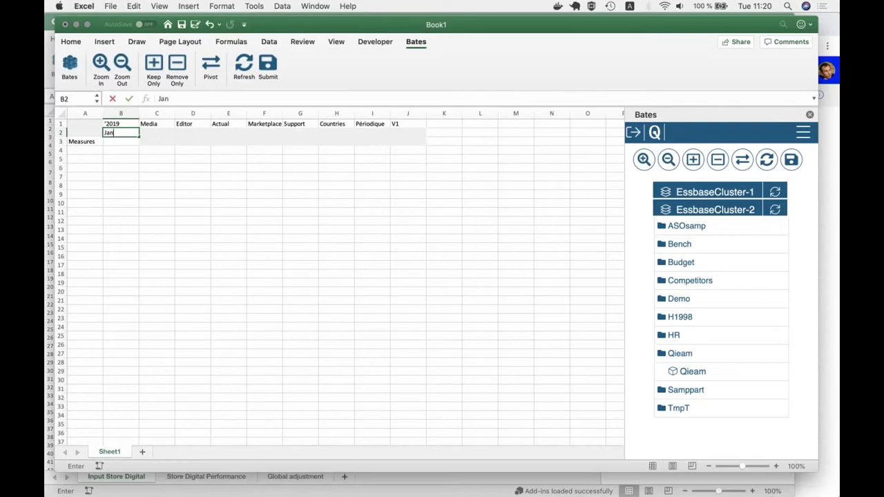
key("Return")
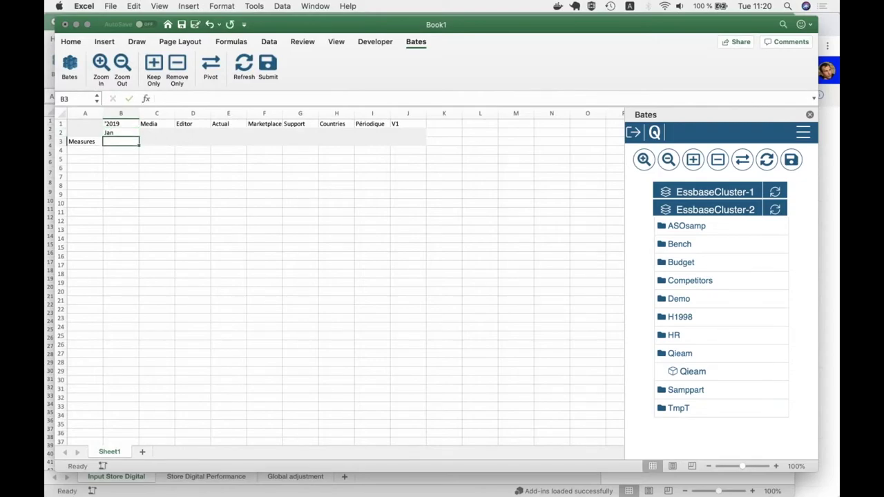
left_click(119, 131)
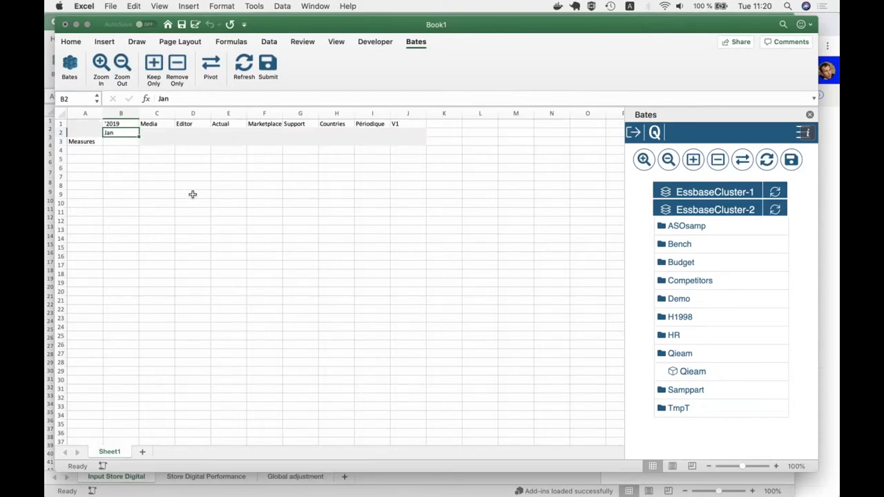
left_click(91, 143)
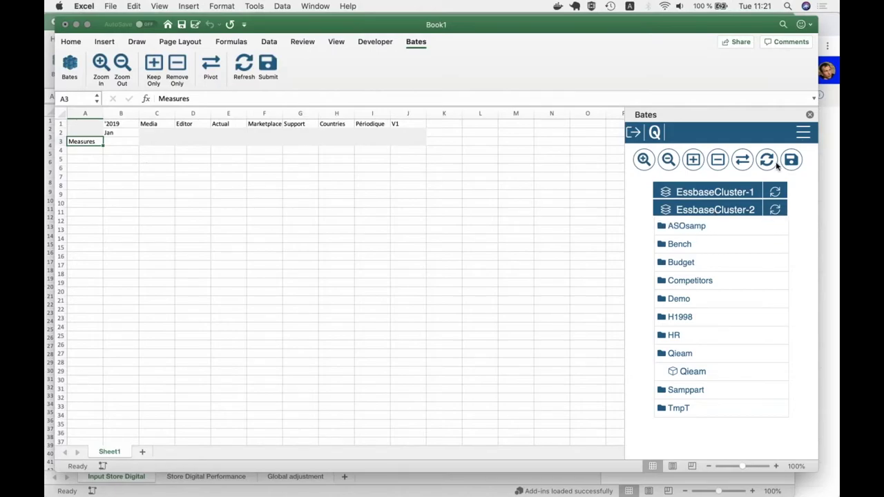
- Filter Measures members by Total* and Net*, ticking Total Quantities and Net Sales
left_click(802, 134)
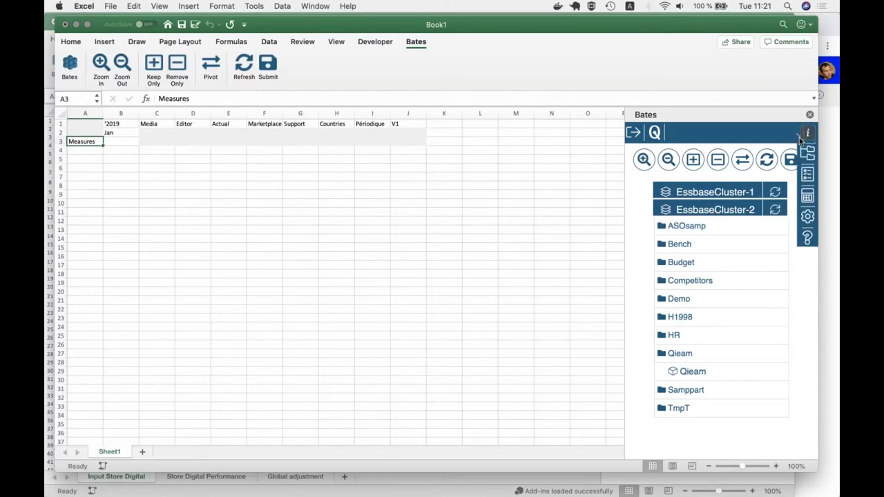
left_click(806, 177)
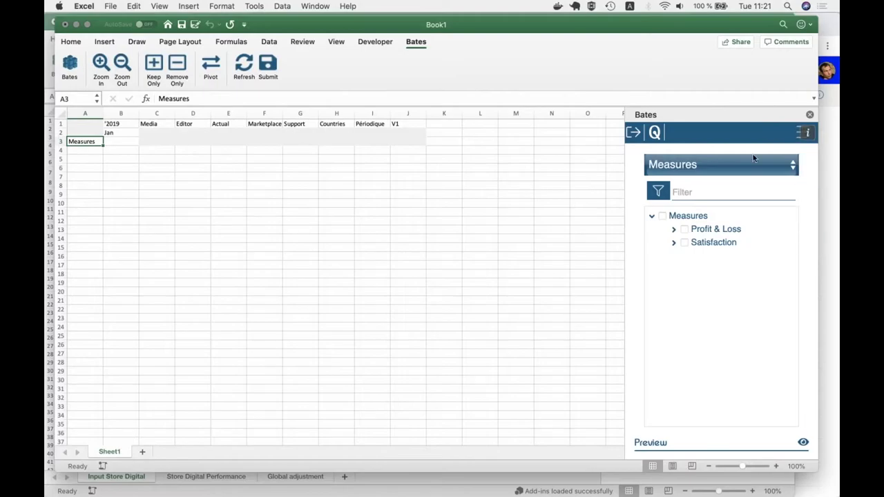
left_click(689, 193)
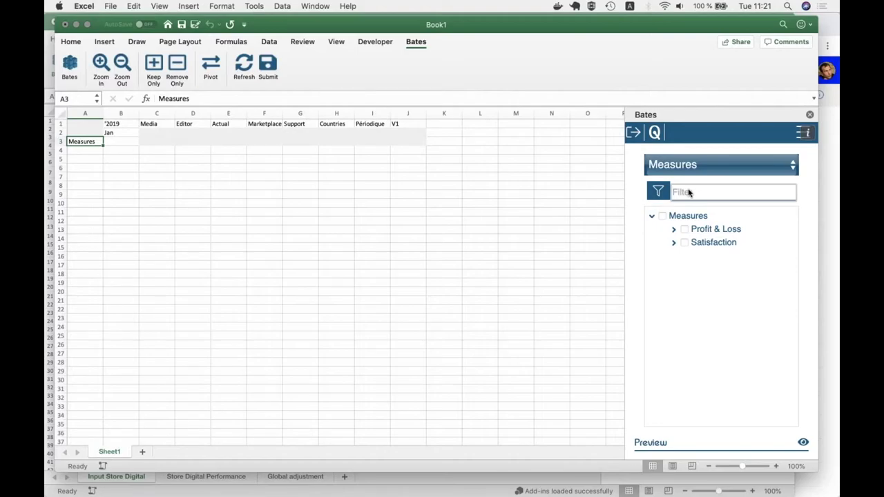
type("Total")
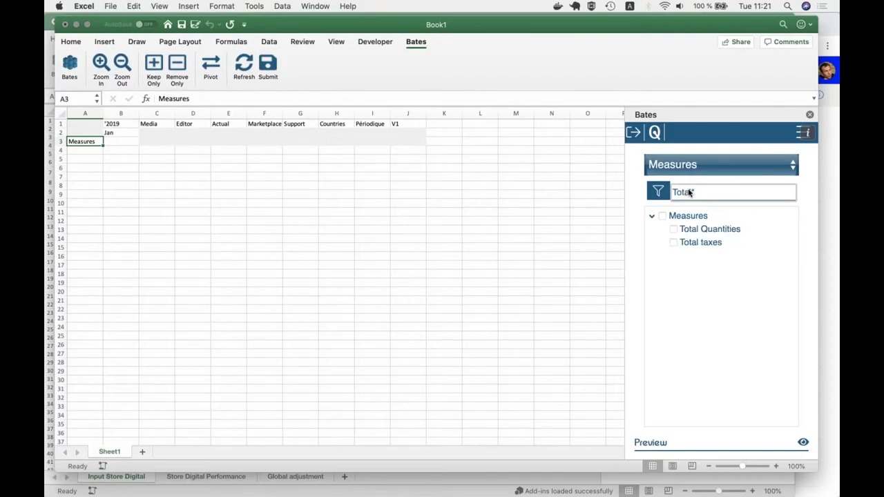
type("*")
left_click(673, 229)
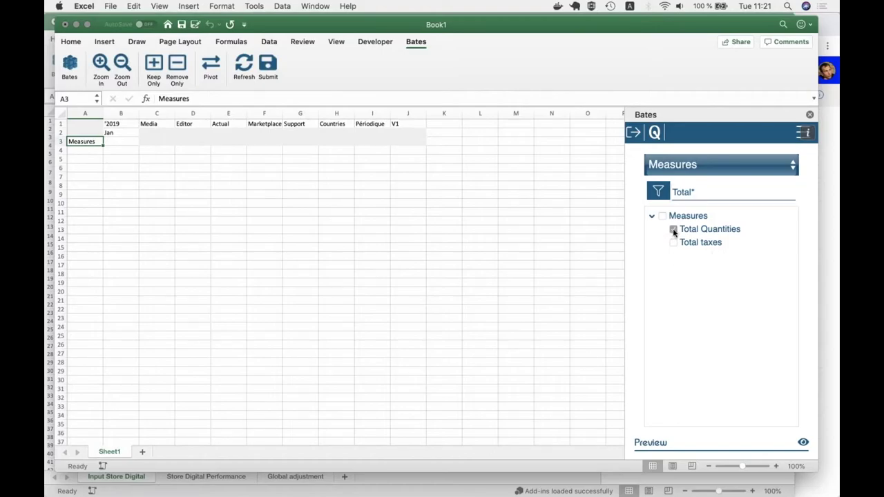
left_click(701, 196)
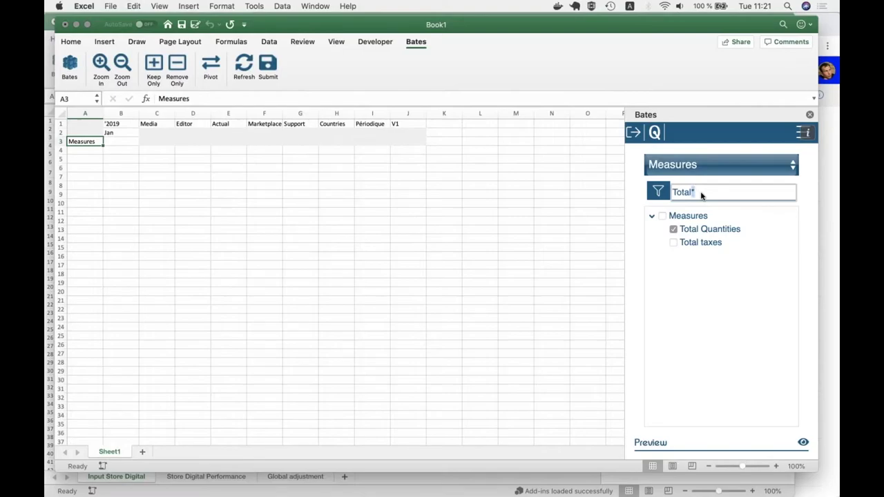
key("BackSpace")
key("BackSpace")
key("BackSpace")
key("BackSpace")
key("BackSpace")
key("BackSpace")
type("Net*")
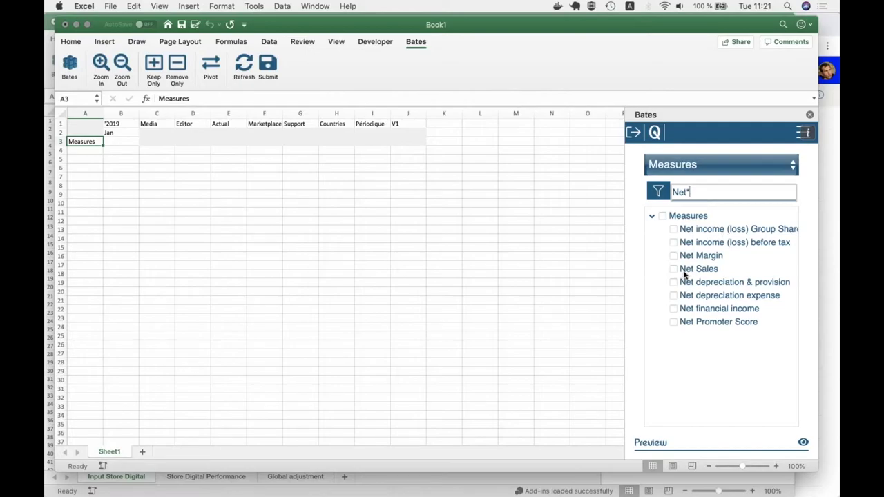
left_click(673, 269)
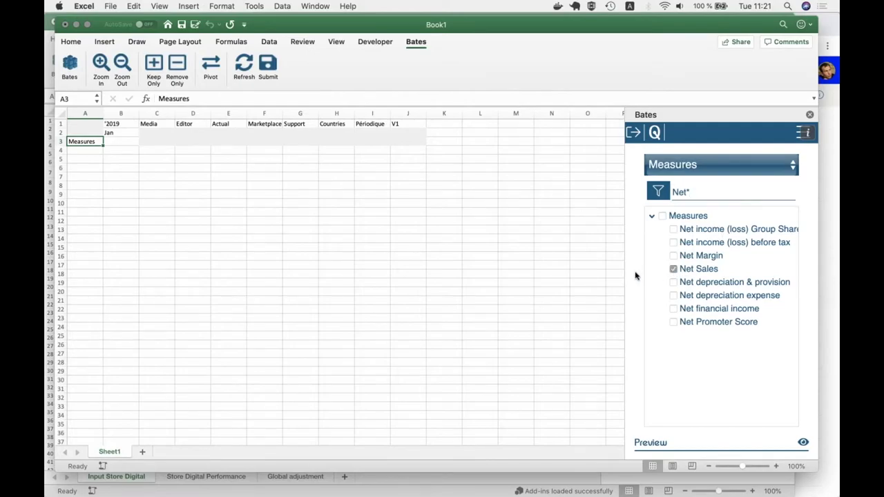
- Insert the chosen measures down column A of the grid
scroll(635, 278, "down", 5)
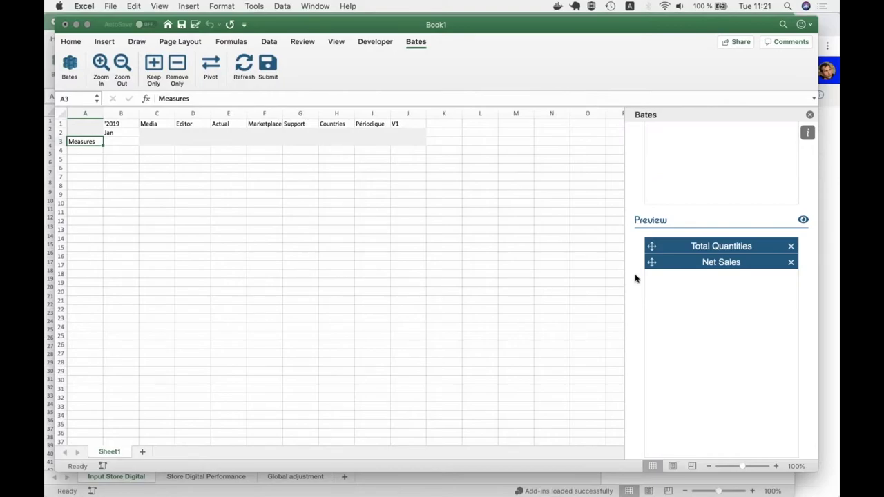
scroll(636, 278, "down", 1)
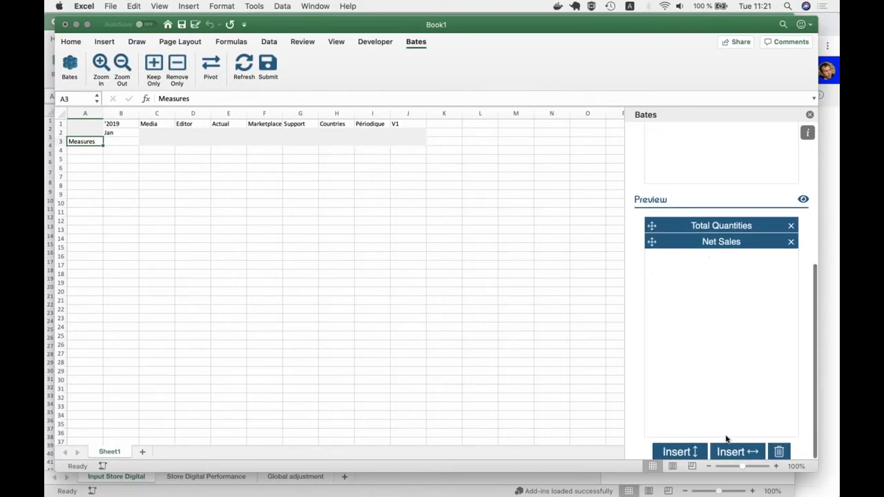
left_click(676, 451)
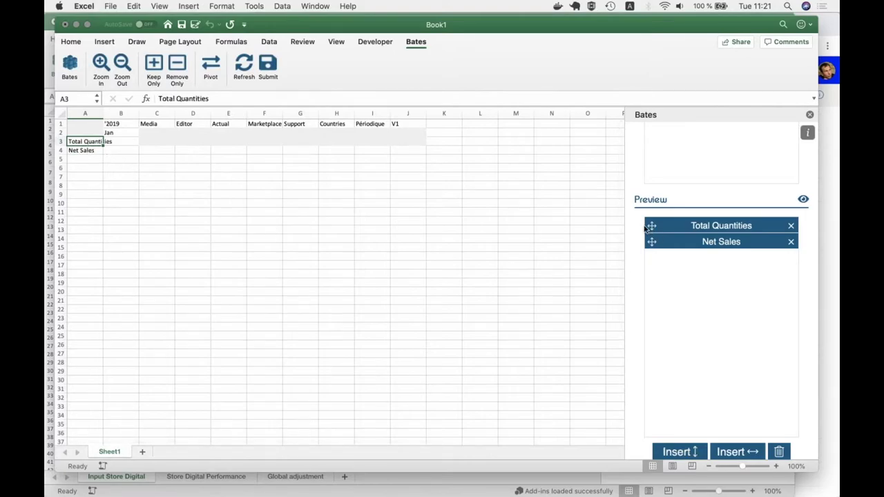
scroll(647, 230, "up", 5)
left_click(800, 135)
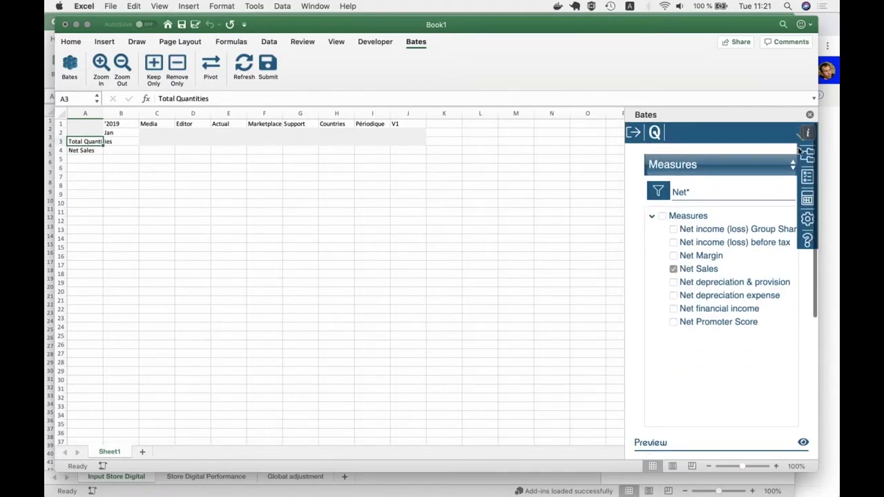
left_click(802, 154)
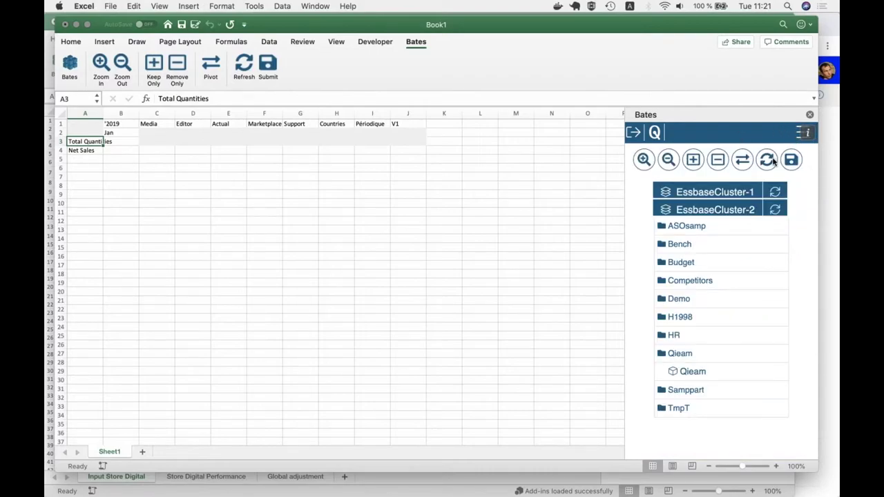
- Zoom in on Total Quantities in A3 to add Quantity Sold and Quantity Refund rows
left_click(136, 159)
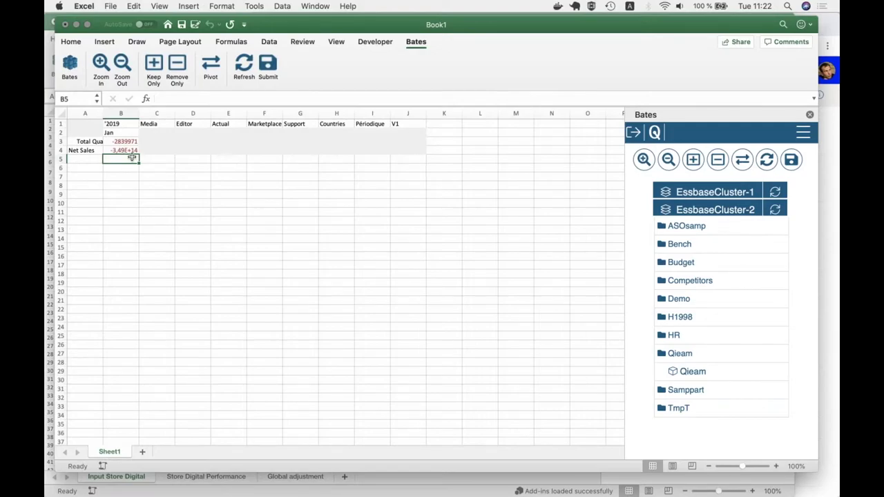
left_click(98, 142)
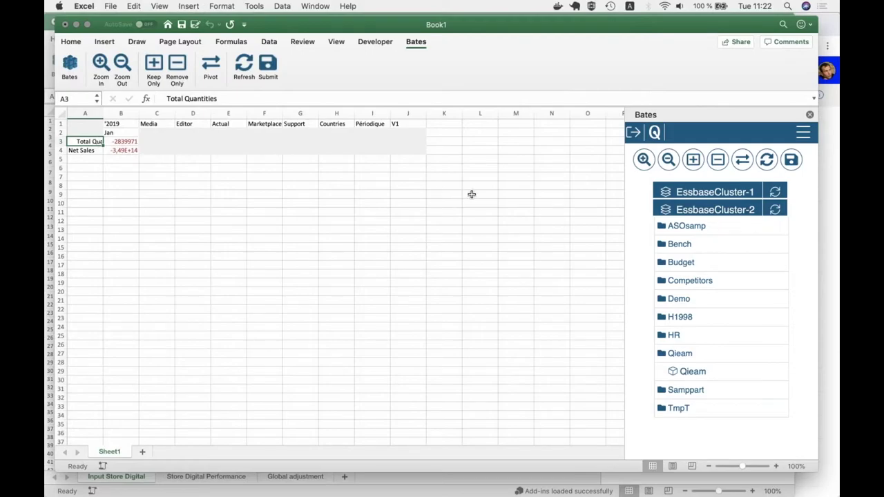
left_click(644, 161)
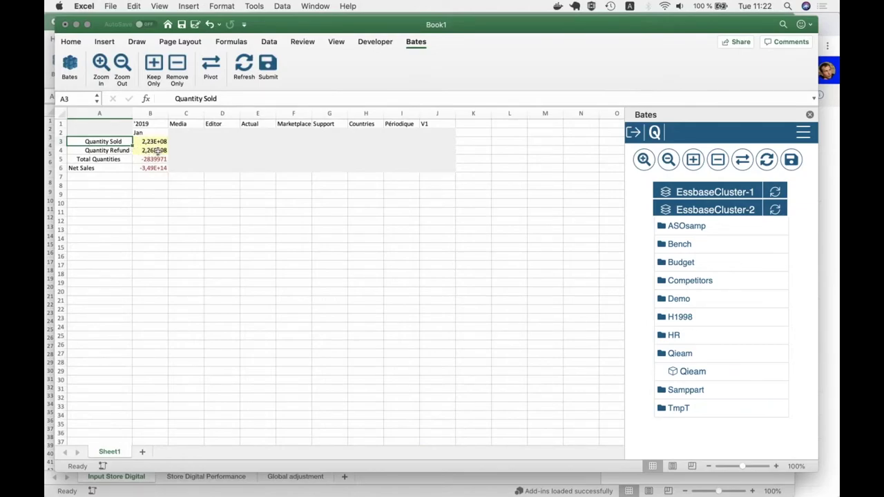
left_click(153, 151)
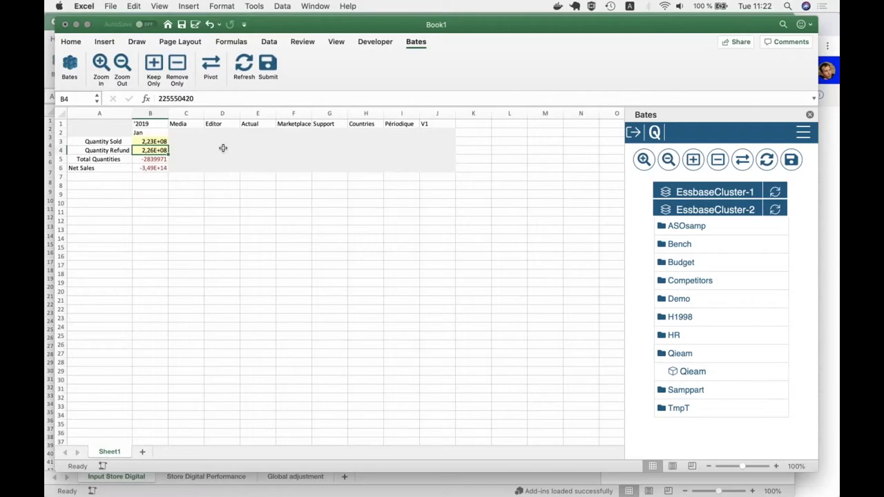
left_click(369, 125)
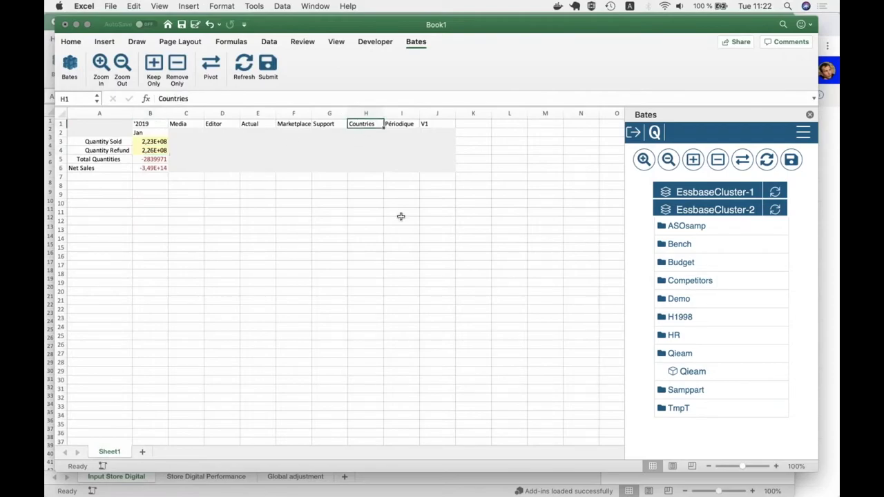
- Pivot Countries twice so it moves into the column headers
left_click(742, 161)
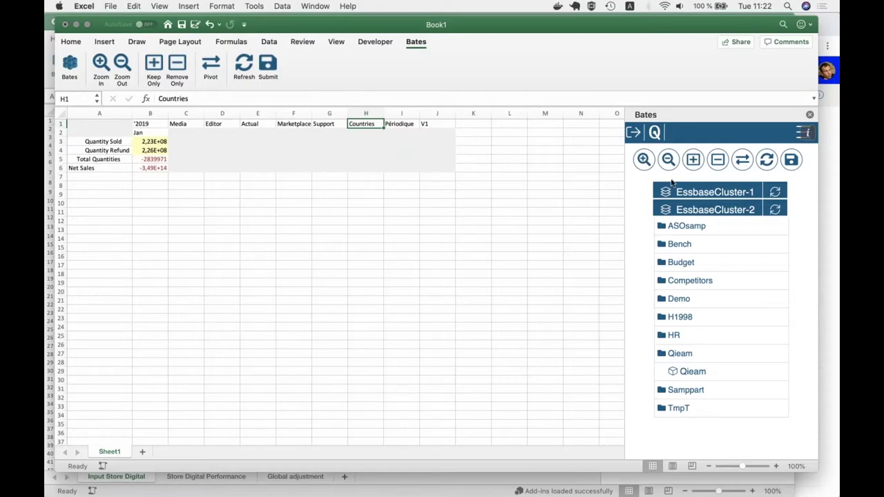
left_click(111, 140)
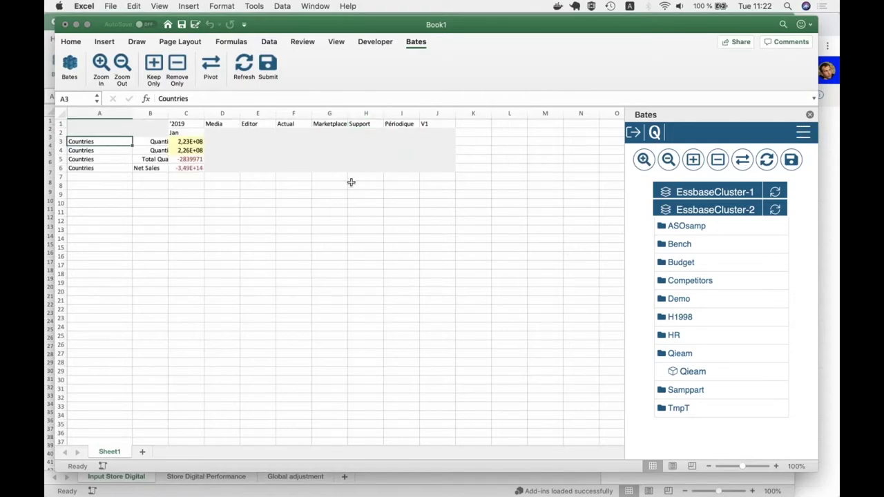
left_click(743, 159)
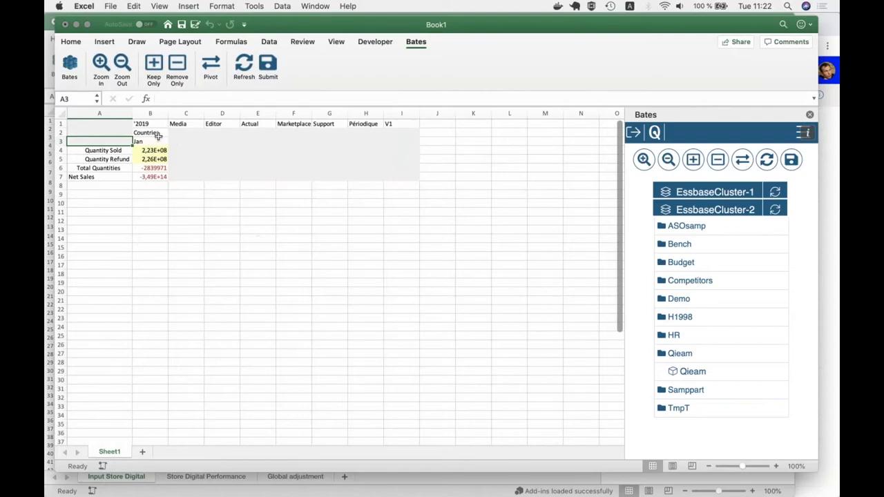
left_click(157, 134)
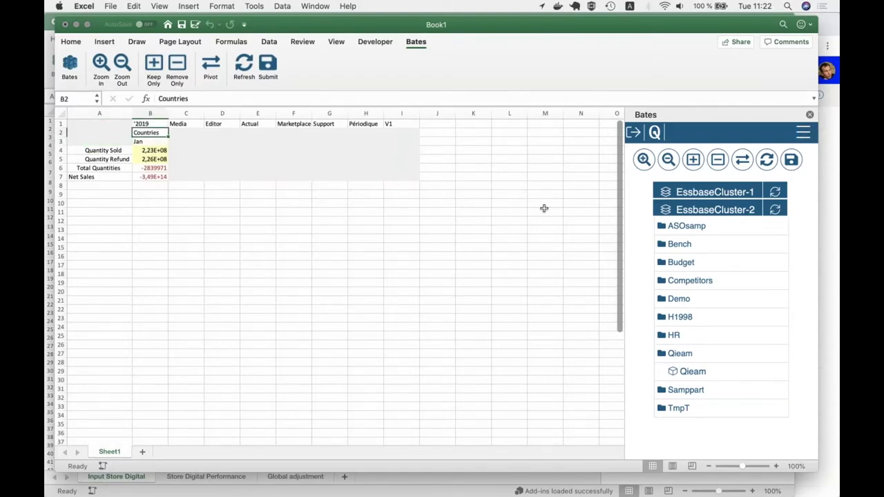
- Keep only the North America column in the grid
left_click(803, 135)
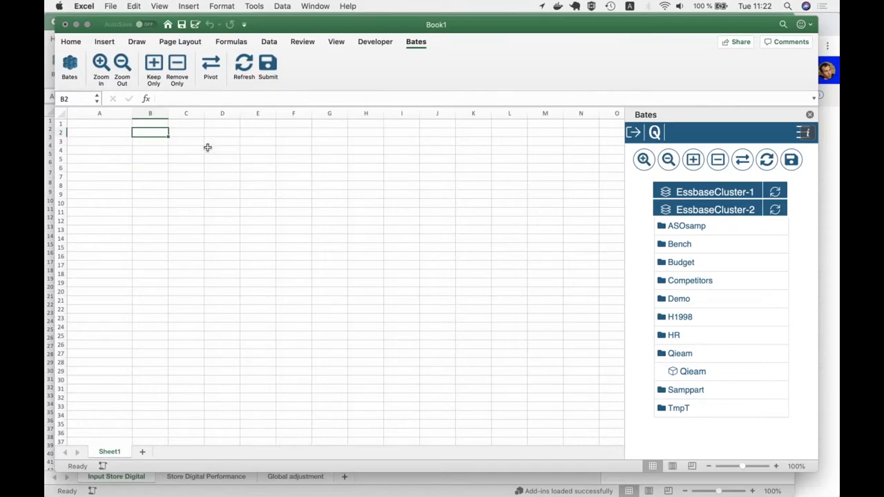
left_click(333, 133)
left_click(694, 160)
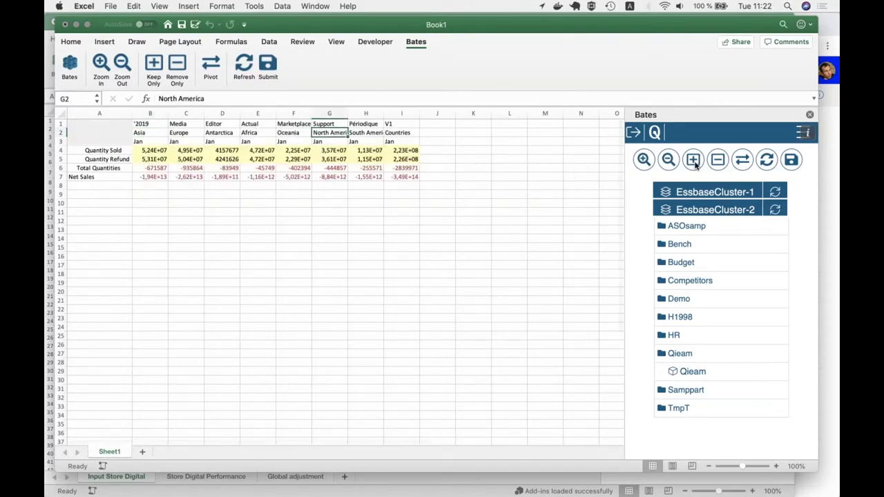
left_click(163, 133)
left_click(183, 132)
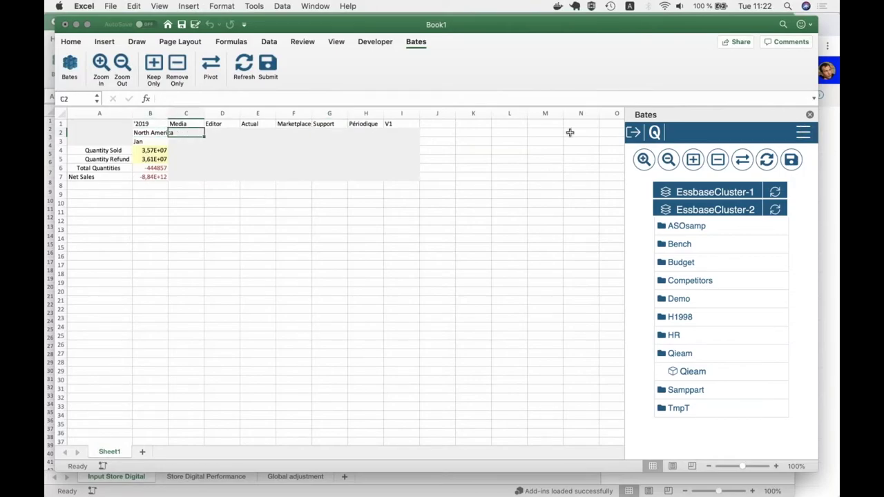
left_click(802, 132)
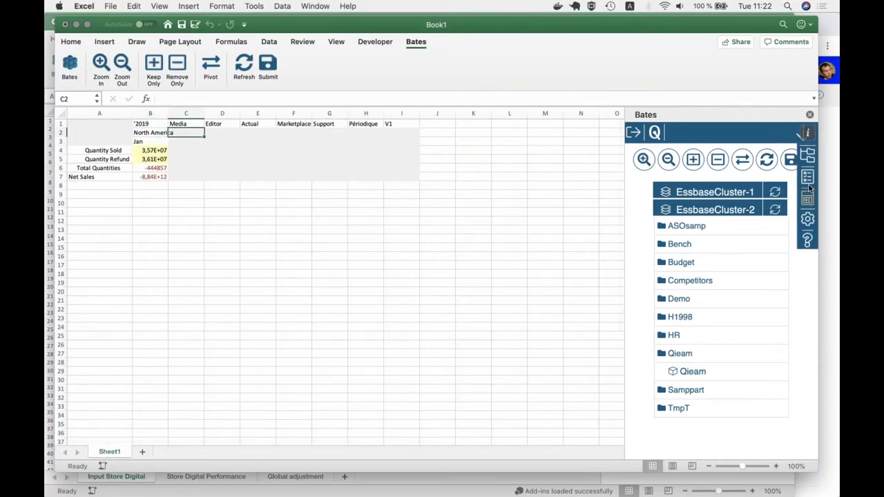
- Choose the Countries dimension, expand North America and insert NA_Adjust into C2
left_click(807, 155)
left_click(707, 163)
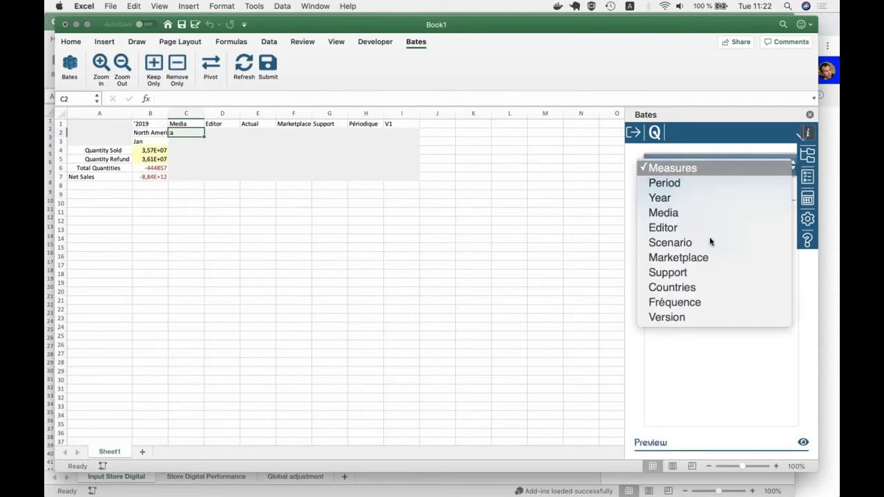
left_click(690, 287)
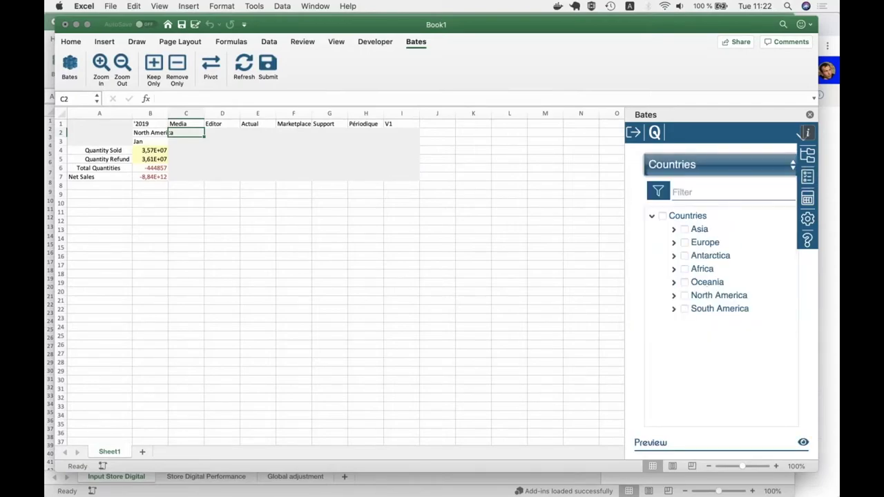
left_click(674, 294)
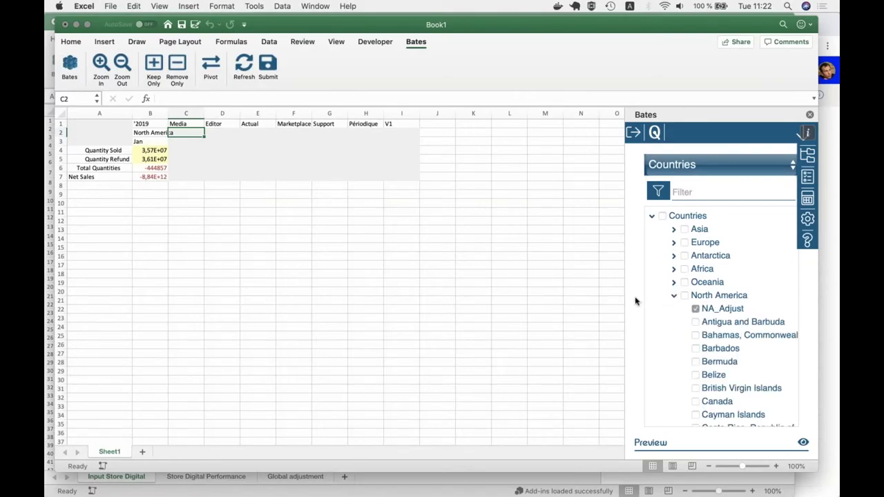
scroll(635, 300, "down", 5)
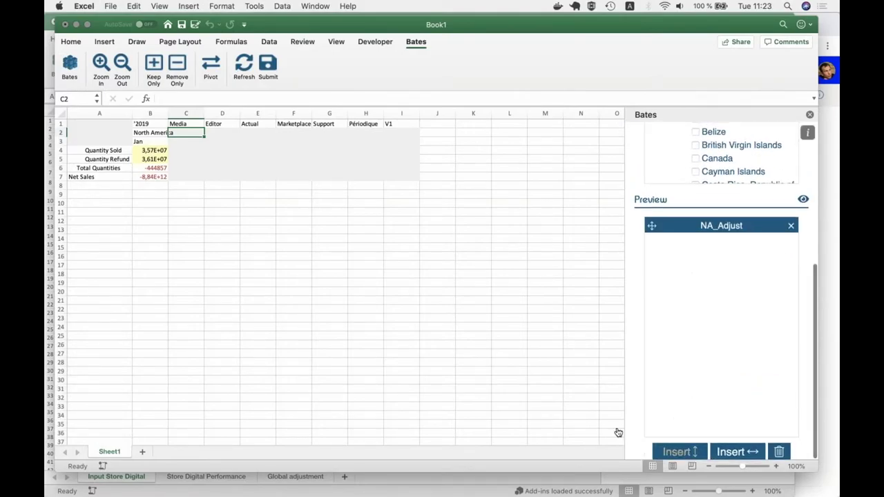
- Copy the Jan header from B3 into C3 under NA_Adjust
left_click(150, 140)
key("ctrl+c")
key("Right")
key("ctrl+v")
key("Right")
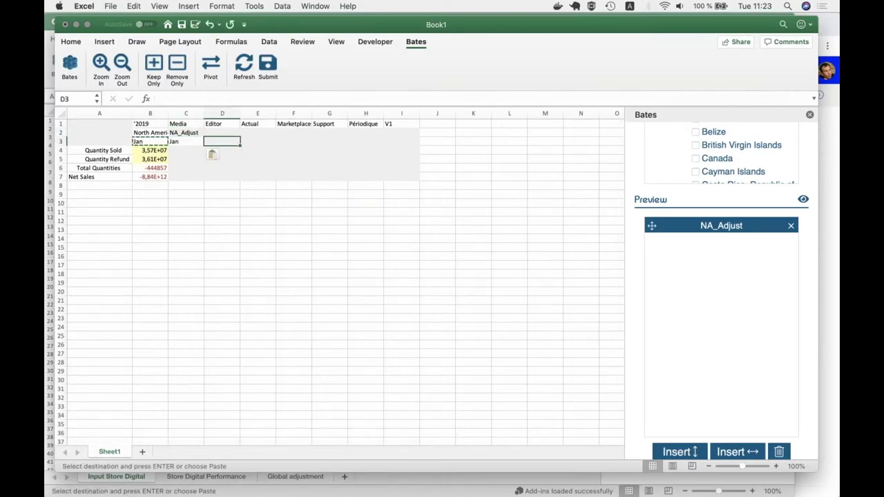
key("Escape")
key("Left")
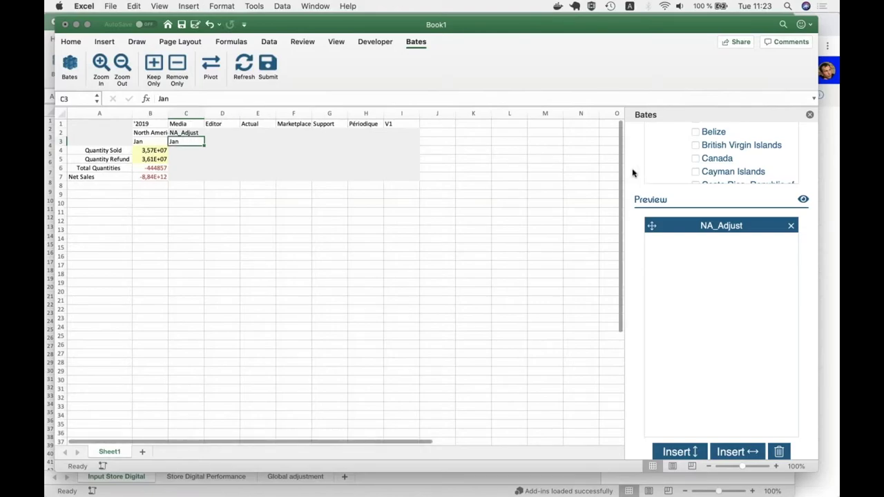
- Refresh the grid so the NA_Adjust Jan column retrieves 0 for every measure
left_click(803, 156)
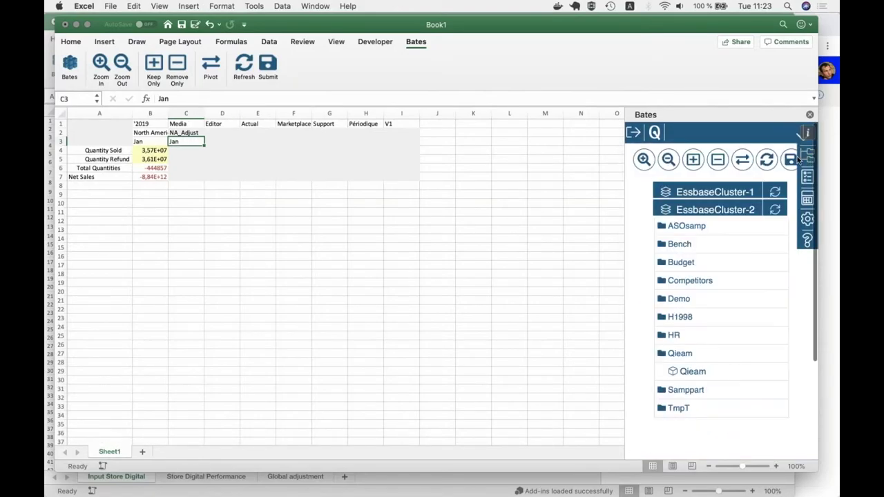
left_click(767, 159)
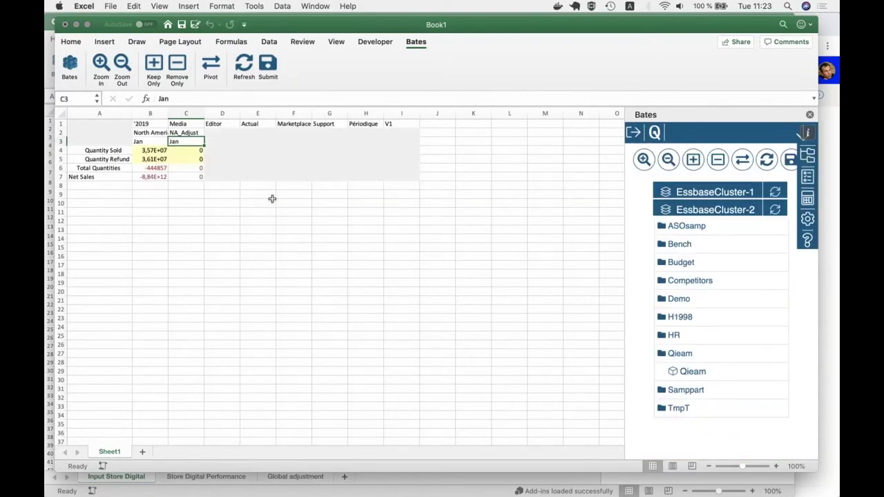
left_click(186, 152)
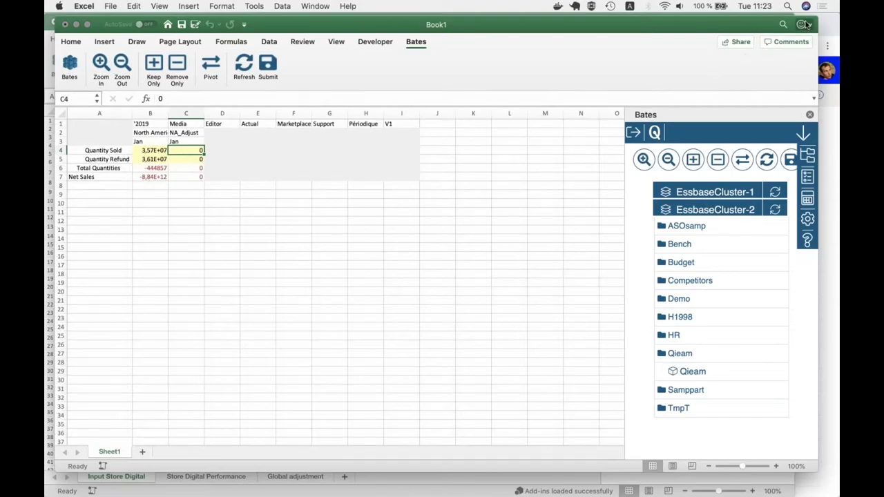
- Save the workbook to OneDrive as test-qibates-20200128
left_click(181, 24)
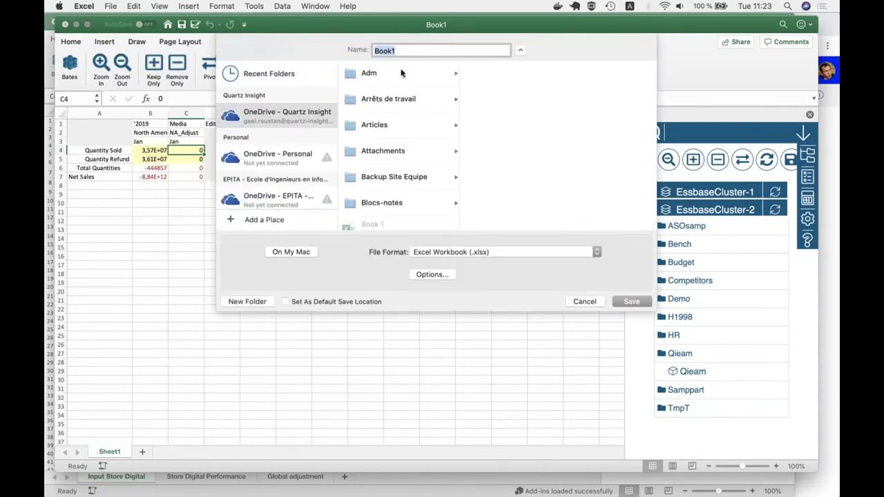
type("test")
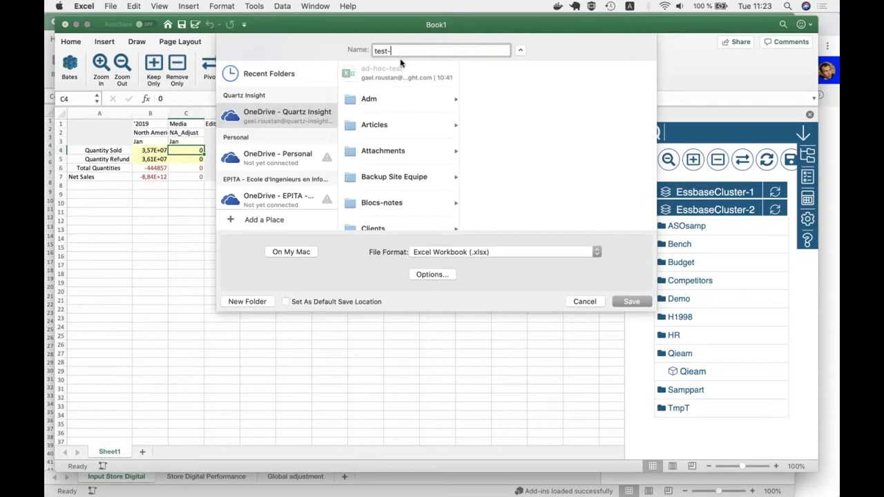
type("-qibates")
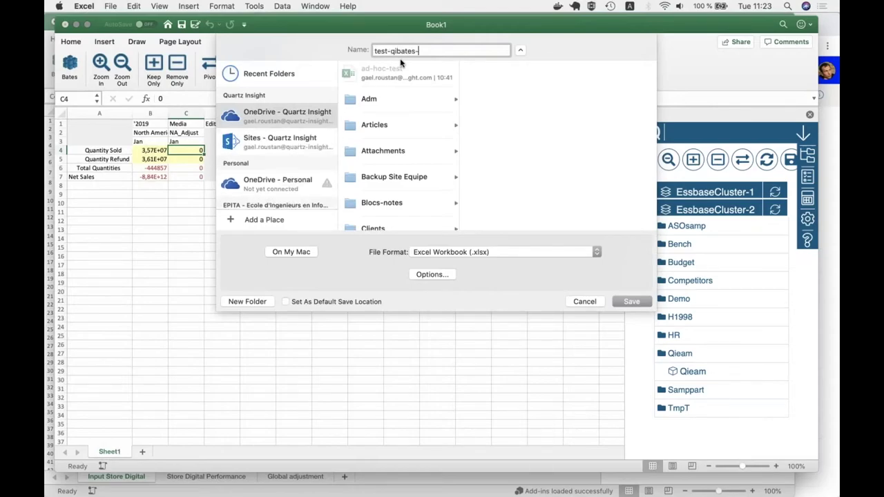
type("-20200128")
left_click(629, 302)
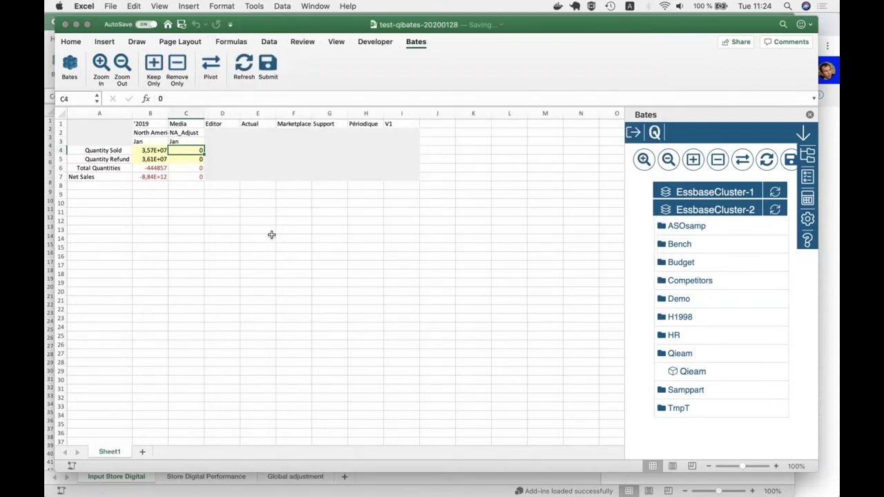
- Shrink the Excel window and shift it left, then switch to the OneDrive browser window
left_click(160, 195)
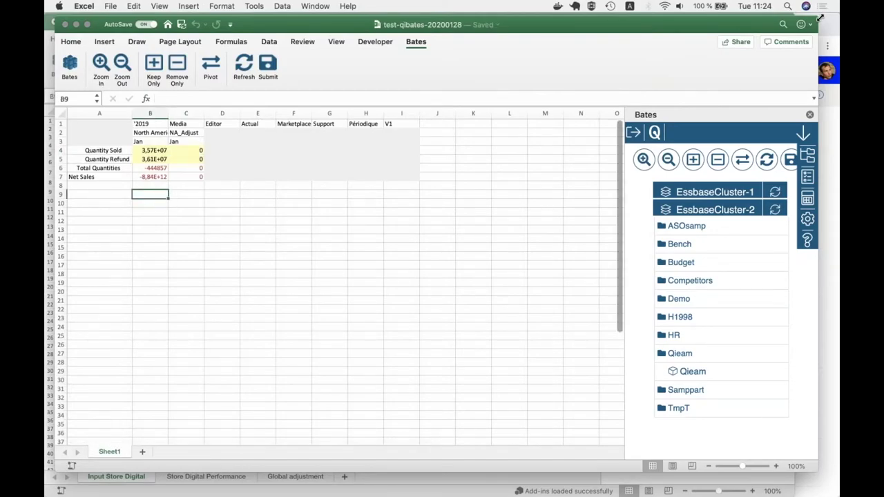
left_click_drag(820, 19, 483, 15)
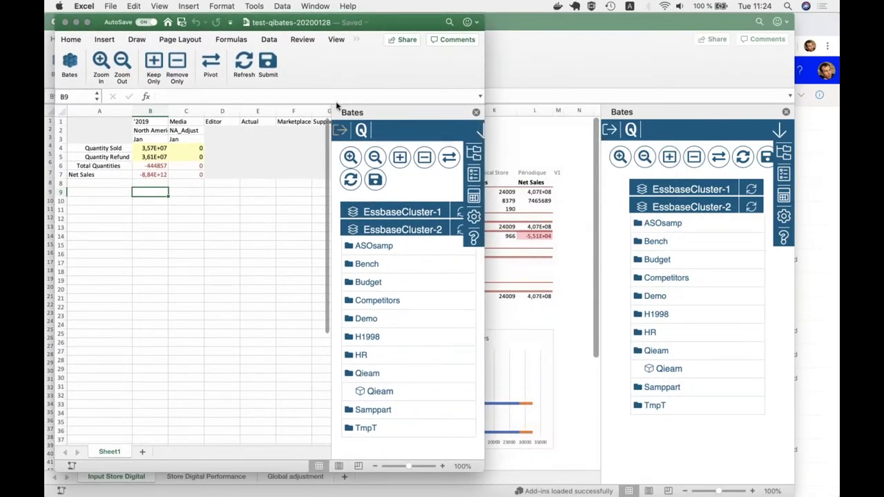
left_click_drag(397, 30, 388, 30)
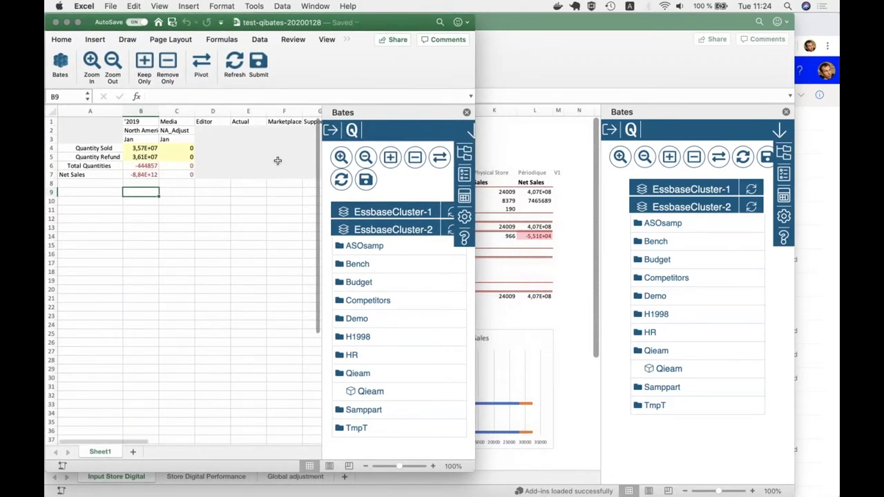
left_click(196, 176)
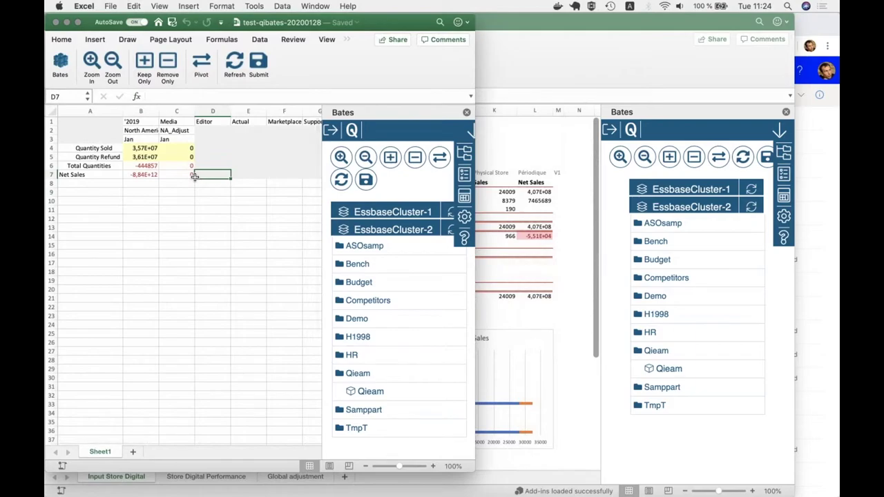
left_click(151, 150)
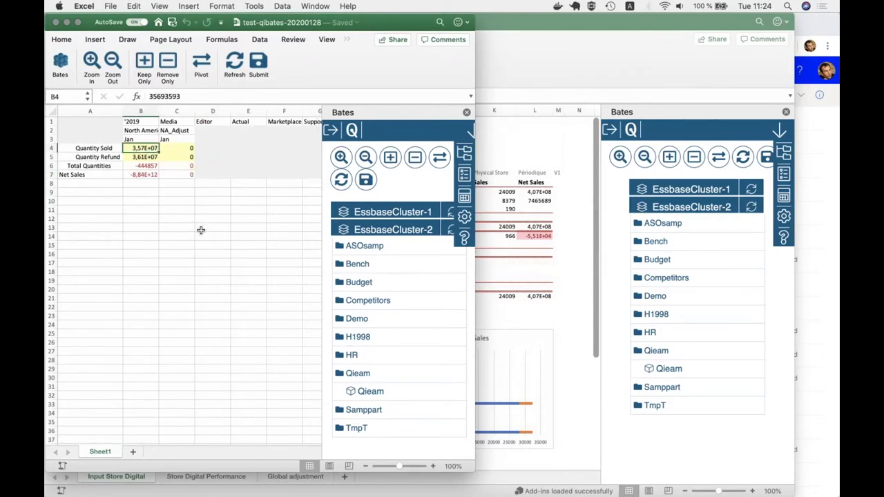
key("super+Tab")
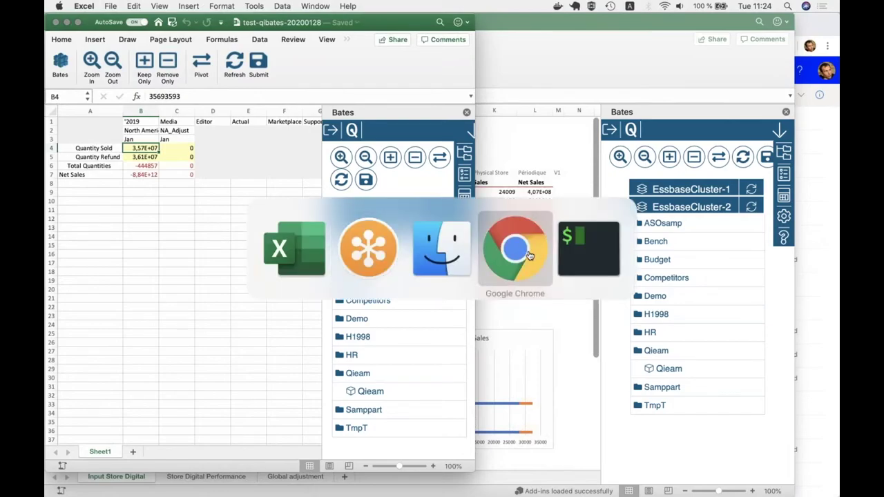
left_click(529, 256)
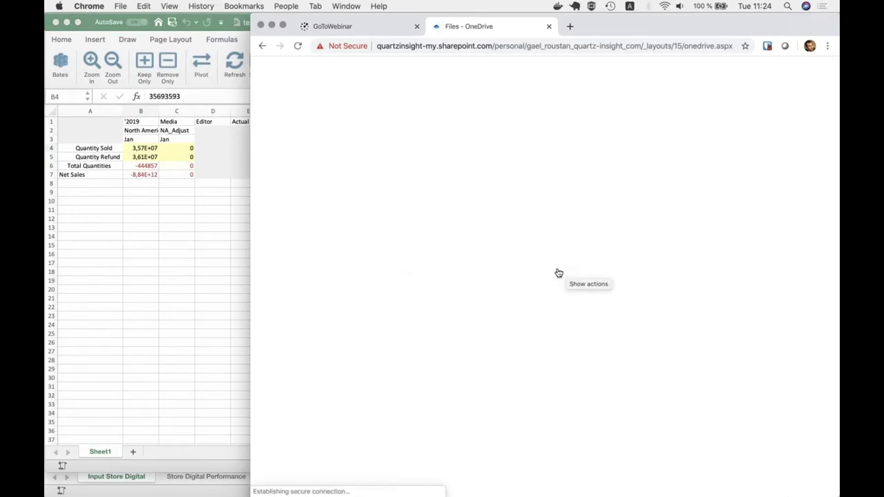
- Open test-qibates-20200128.xlsx from the OneDrive file list and place the browser beside desktop Excel
scroll(523, 267, "down", 5)
scroll(523, 268, "down", 15)
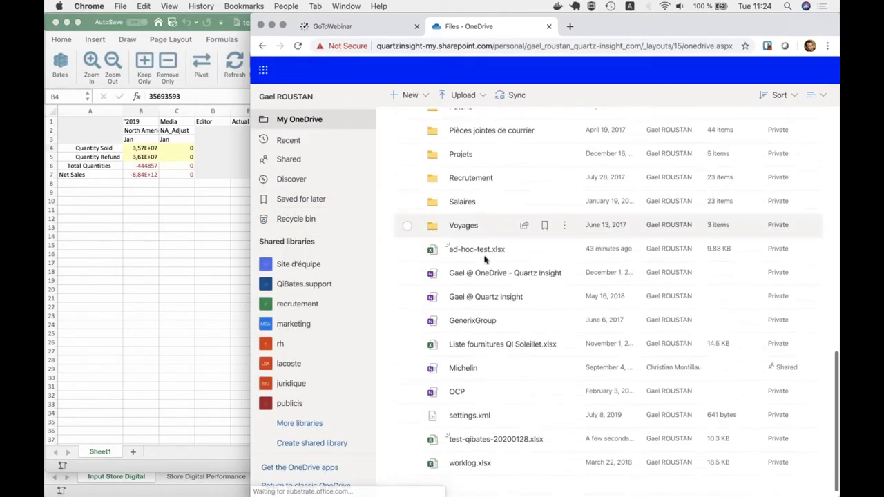
mouse_move(479, 253)
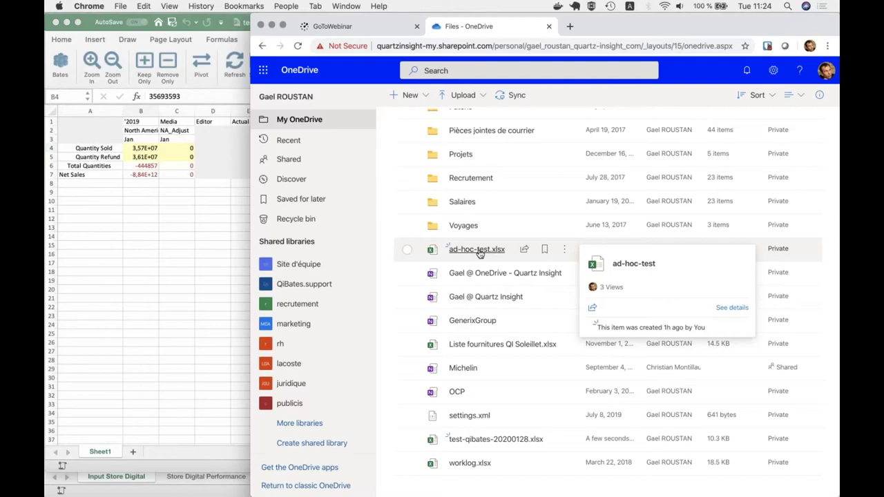
scroll(479, 253, "down", 1)
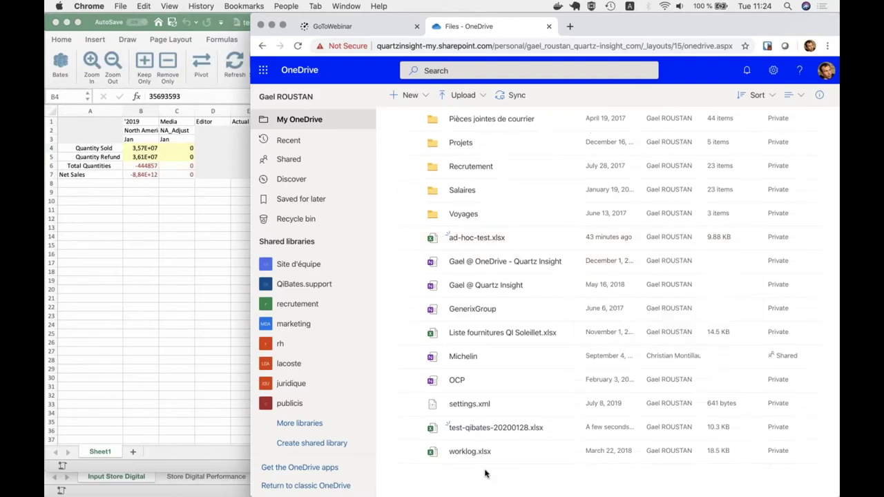
left_click(483, 428)
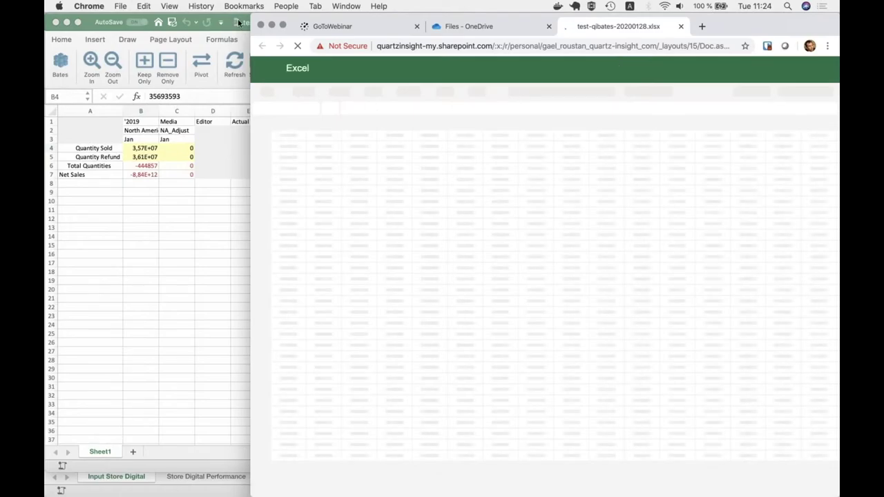
left_click_drag(250, 28, 475, 23)
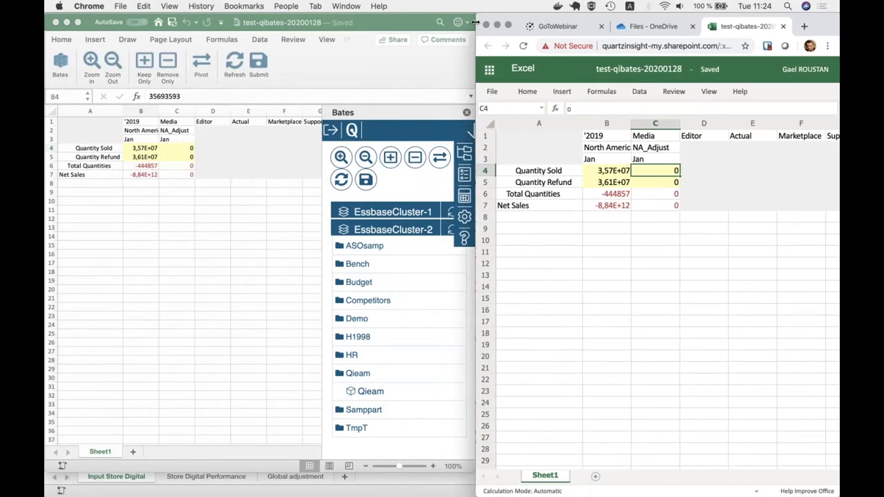
- Attach the comment 'Est-ce que les quantités sont correctes ?' to Quantity Sold in B4
left_click(651, 184)
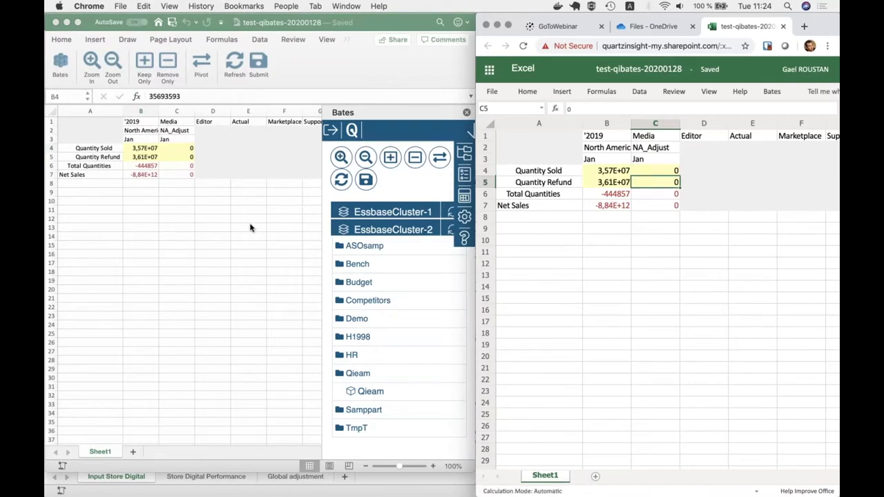
left_click(207, 200)
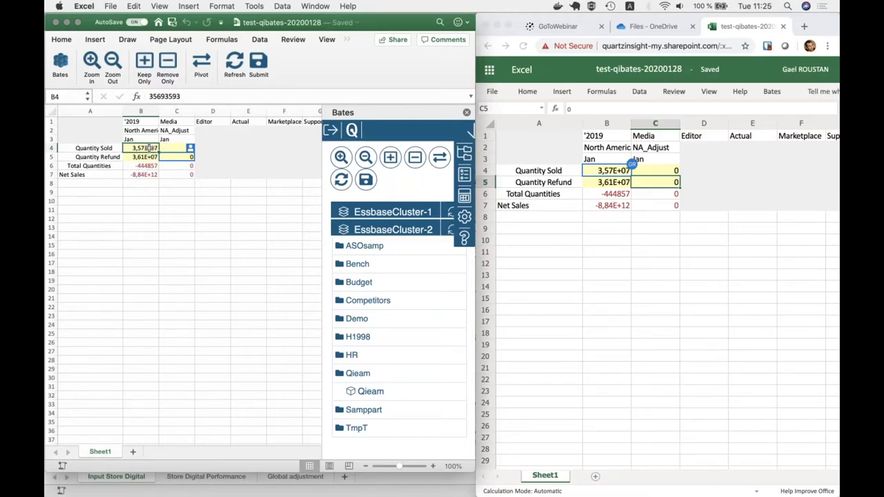
right_click(149, 148)
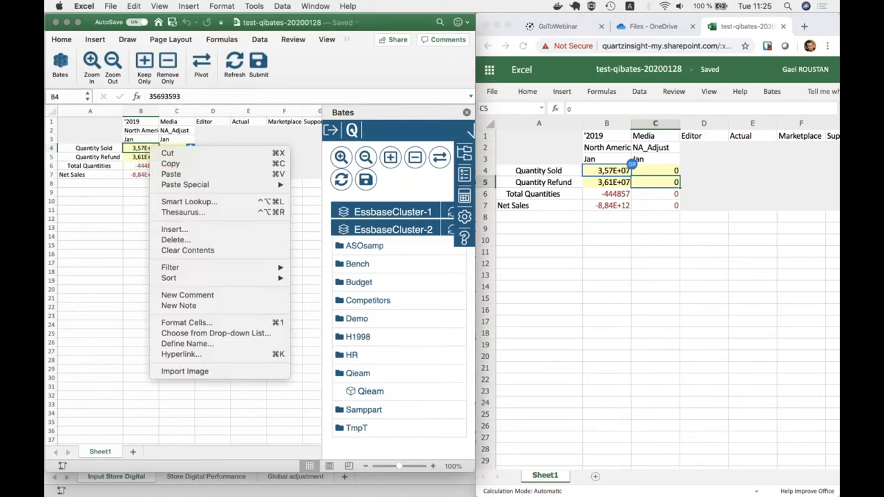
left_click(210, 295)
type("Est-ce que le")
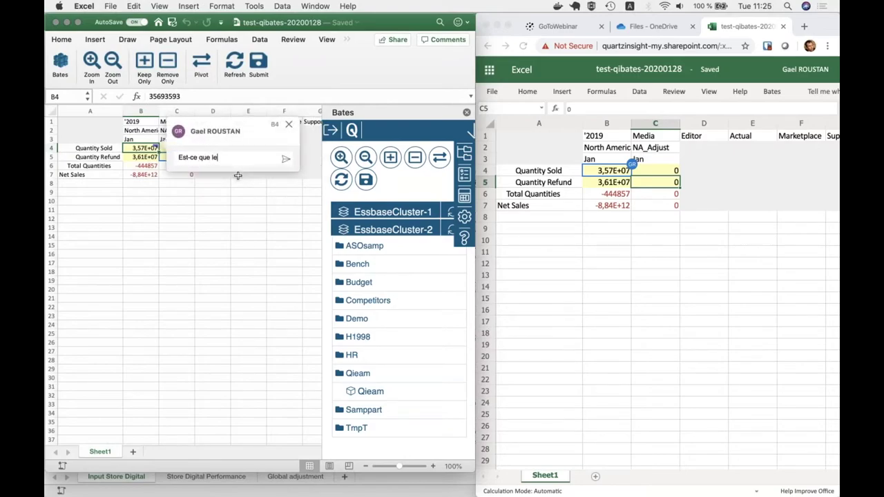
type("s quantités sont correctes ?")
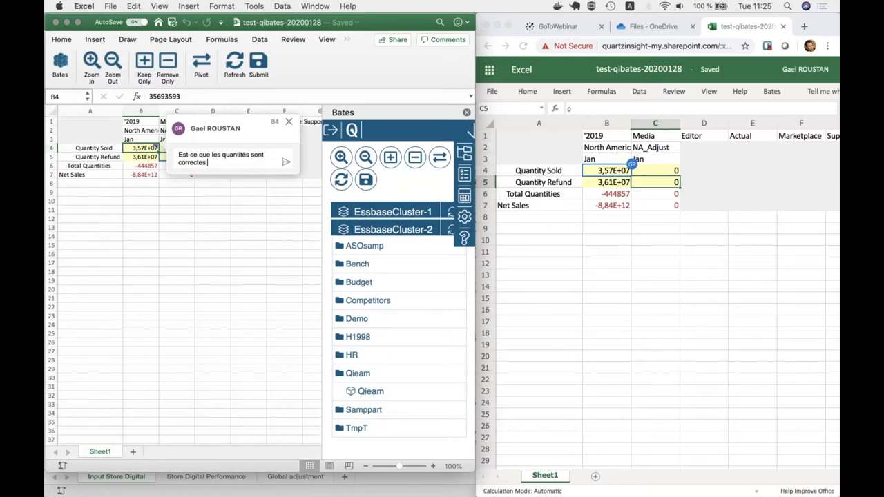
left_click(285, 163)
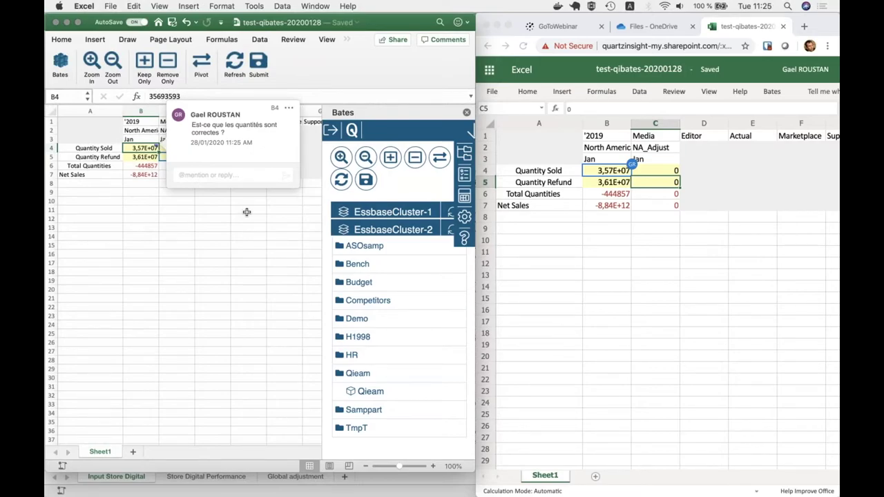
left_click(607, 204)
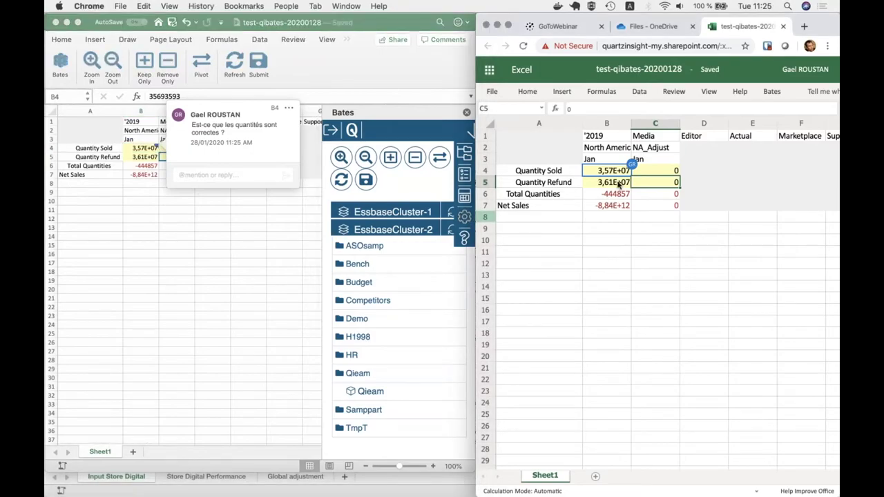
- Reply 'Non, il faut neutraliser les quantités vendues ?' to the B4 comment in Excel Online
left_click(621, 174)
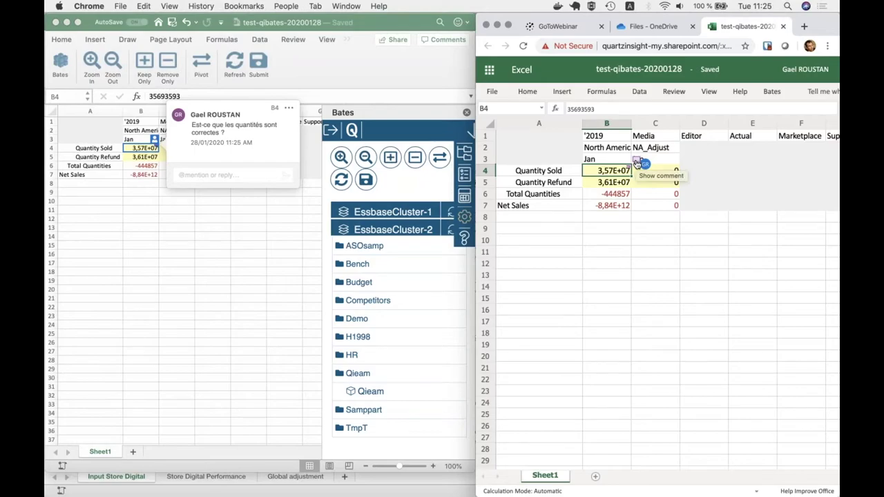
left_click(636, 163)
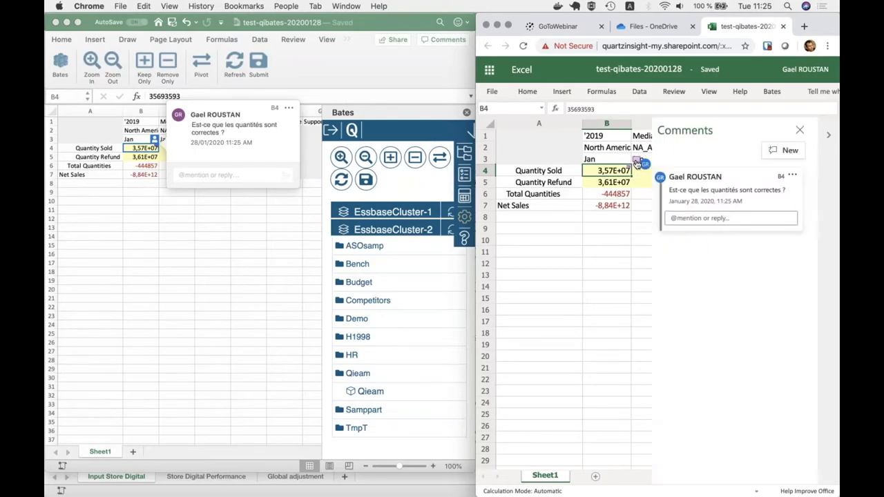
left_click(700, 219)
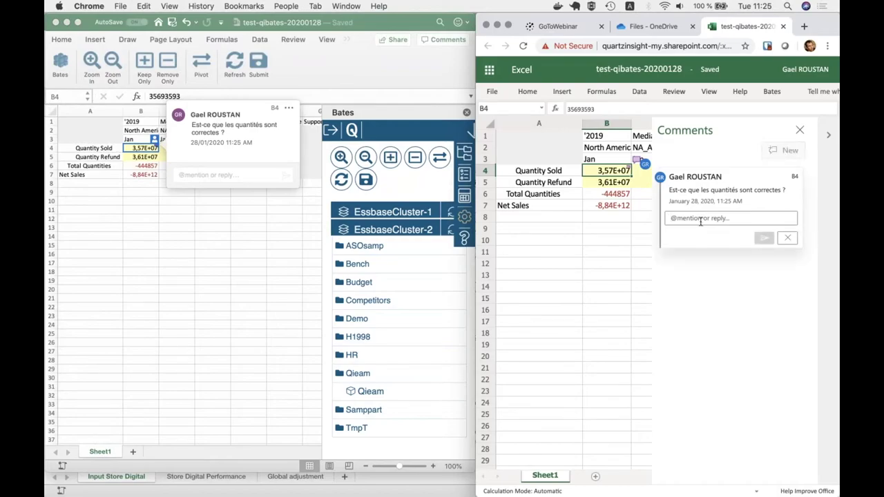
type("Non")
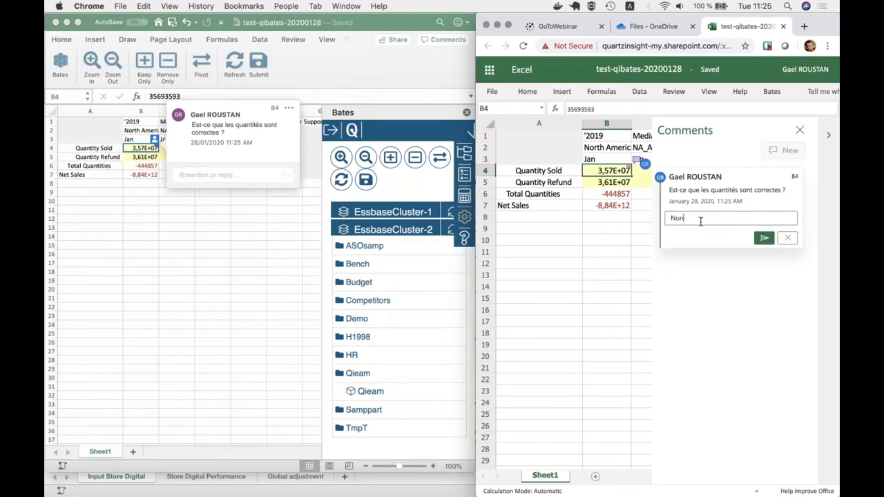
type(", il faut netr")
key("BackSpace")
key("BackSpace")
type("utraliser les quantité")
key("BackSpace")
type("tés vendues ?")
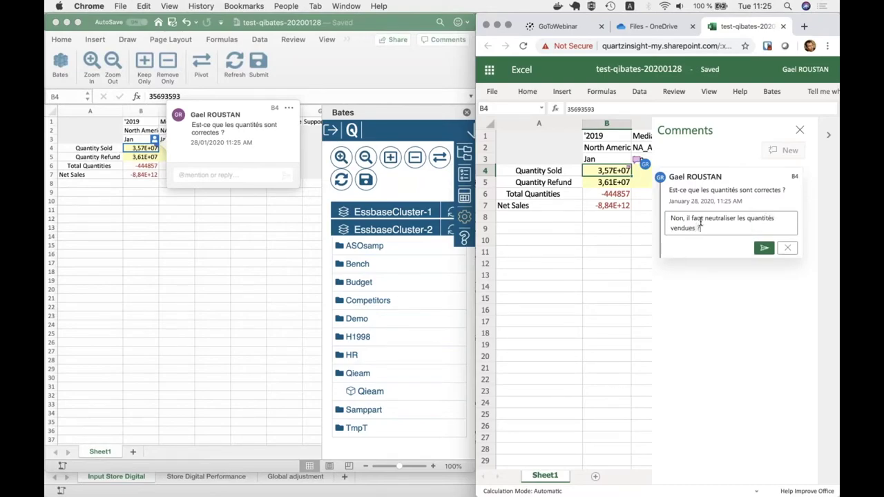
left_click(763, 248)
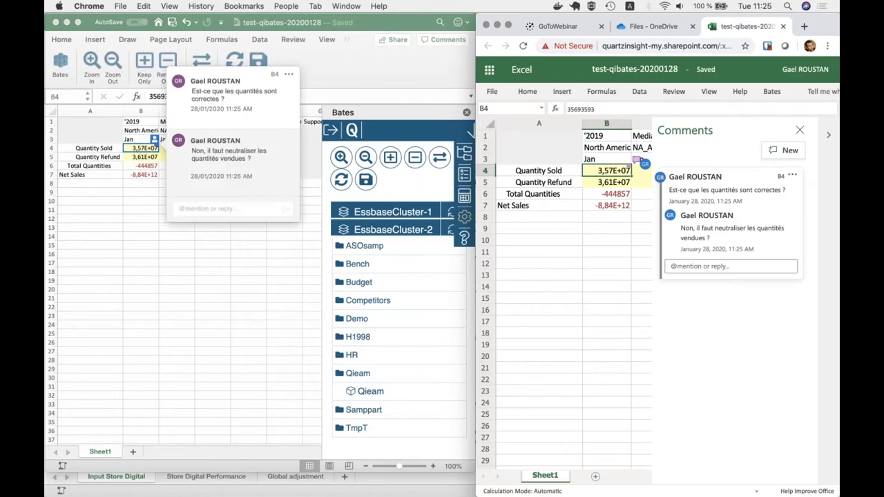
left_click(148, 191)
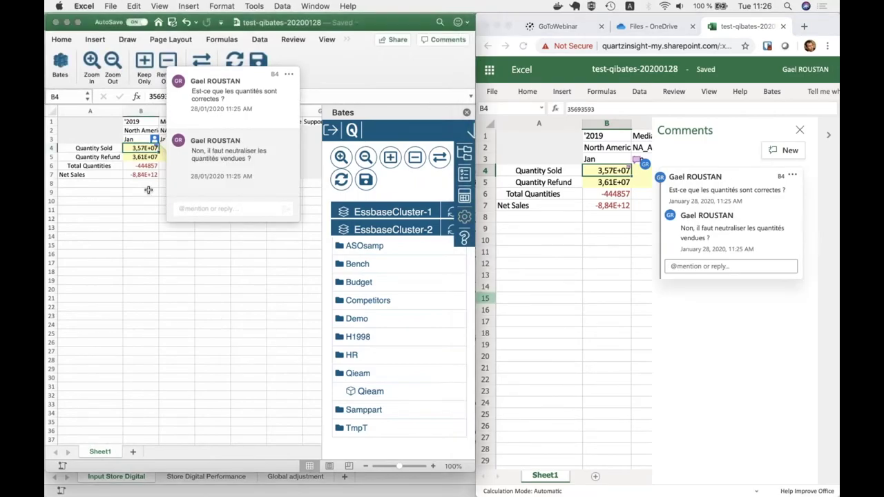
key("Right")
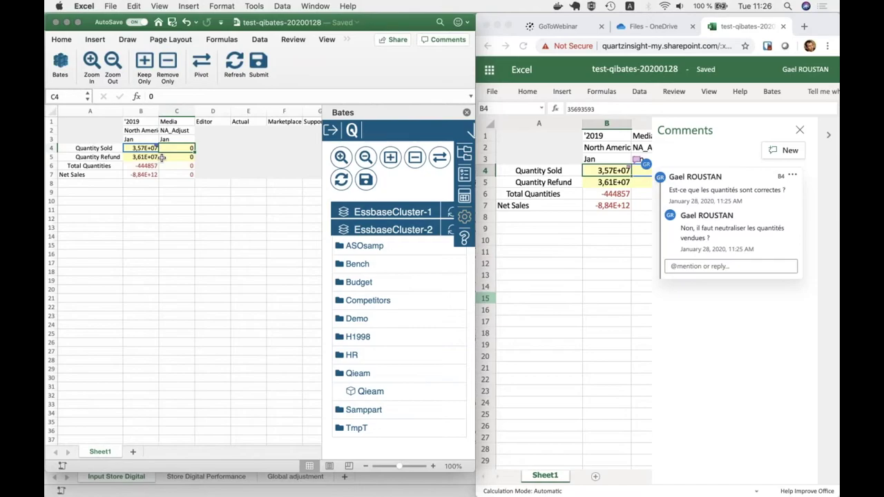
- Copy B4's Quantity Sold into C4 and prefix a minus sign, giving -3.57E+07
left_click(167, 157)
key("Up")
key("Left")
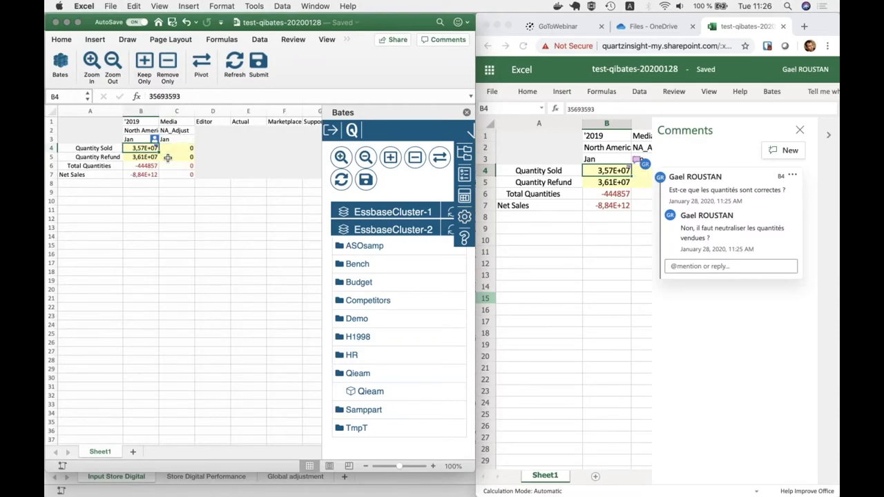
key("super+c")
key("Right")
key("super+v")
left_click(150, 96)
type("-")
key("Return")
left_click(187, 185)
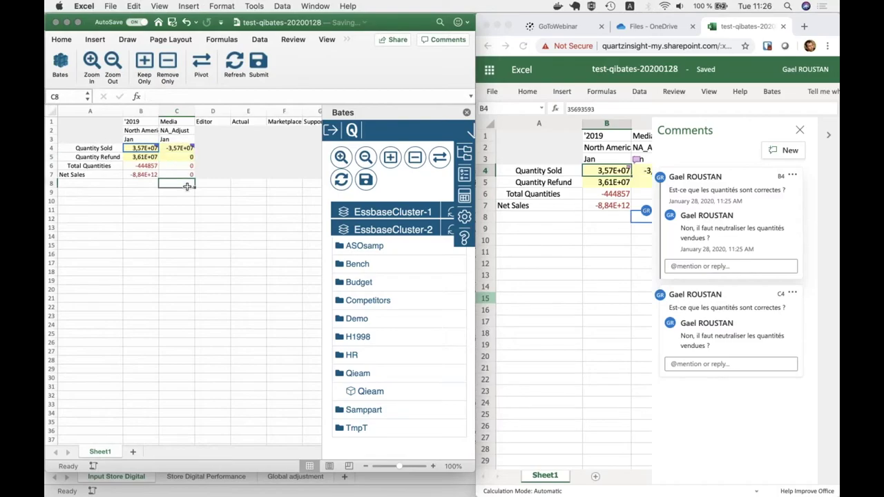
- Close the online Comments pane, submit the adjustment to Essbase, and dismiss the C4 comment card
left_click(801, 130)
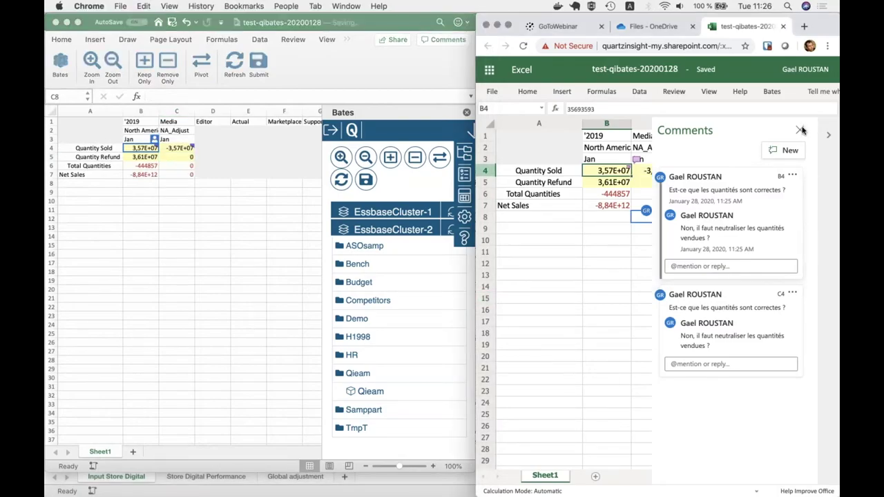
left_click(799, 131)
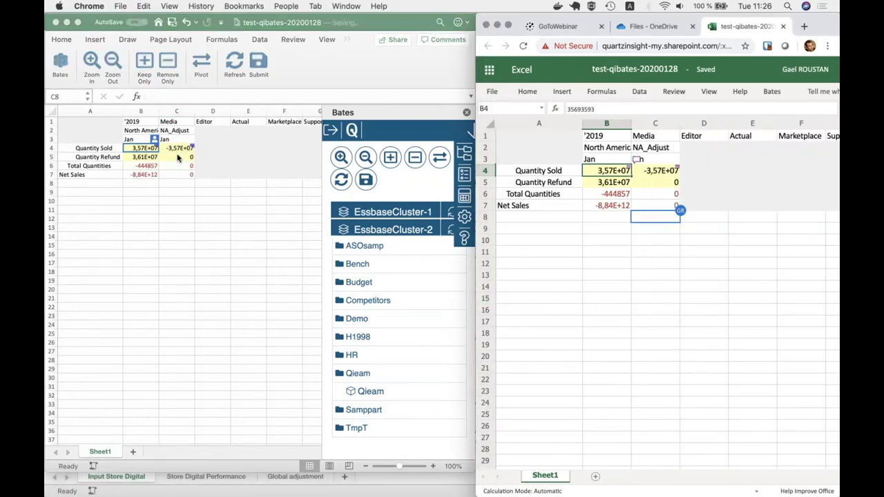
left_click(177, 157)
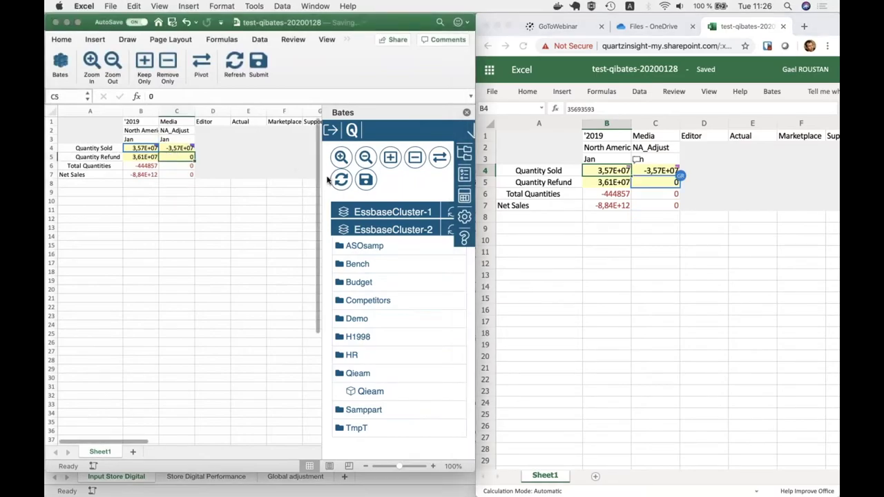
left_click(376, 181)
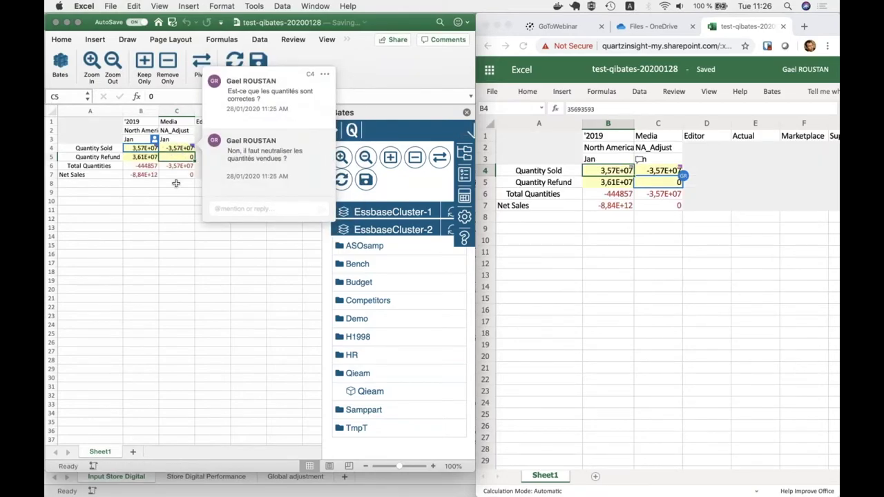
left_click(175, 183)
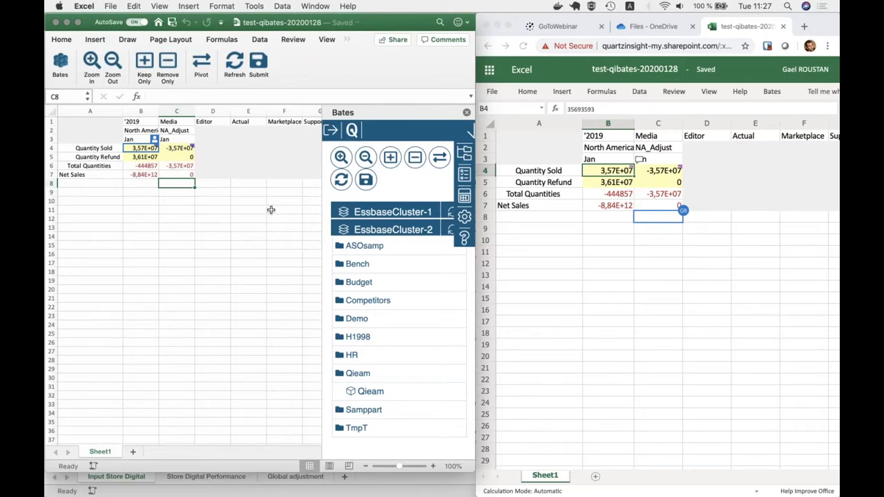
- Select the Qieam cube and list its calculation scripts: Default, asia, clradj, nam, clear
left_click(384, 389)
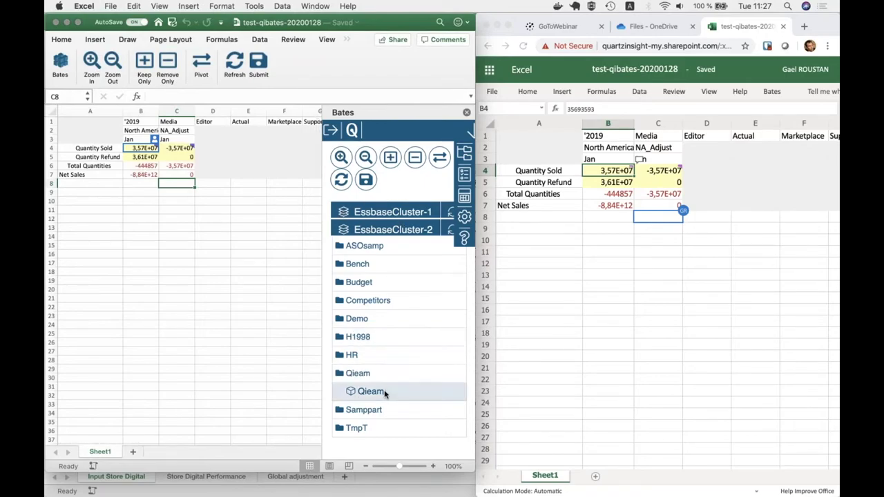
left_click(462, 197)
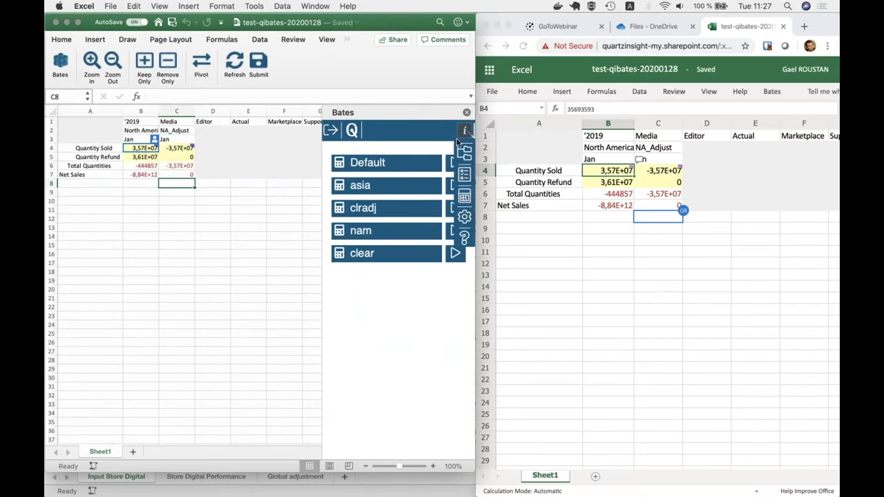
scroll(423, 236, "down", 1)
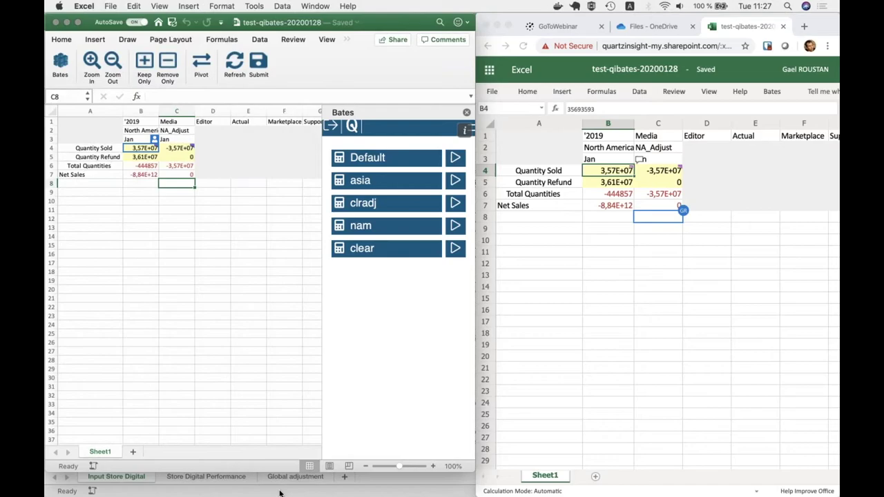
- Bring qieam-input_demo forward, open its Global adjustment sheet, and choose the Qieam cube
left_click(279, 491)
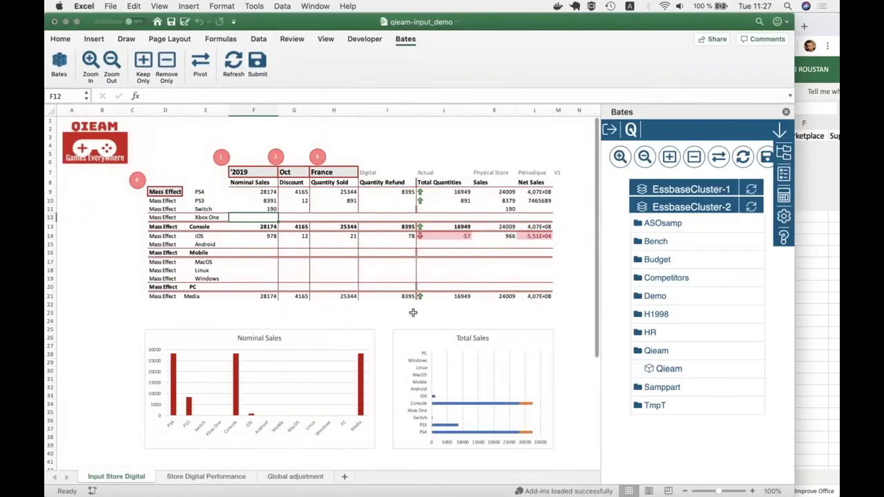
left_click(109, 315)
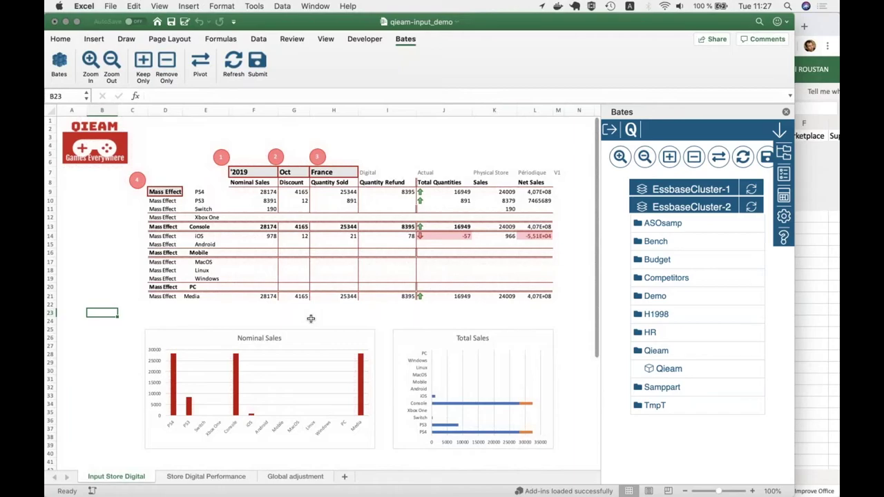
left_click(308, 478)
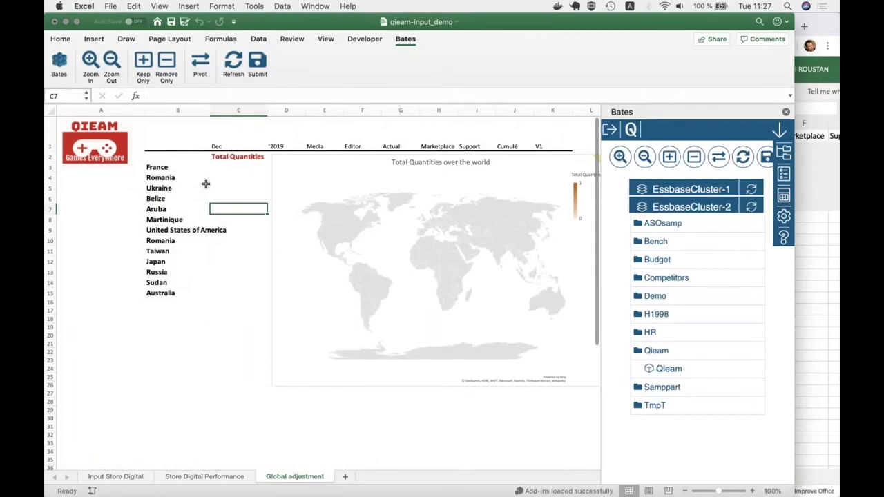
left_click(221, 175)
left_click(222, 169)
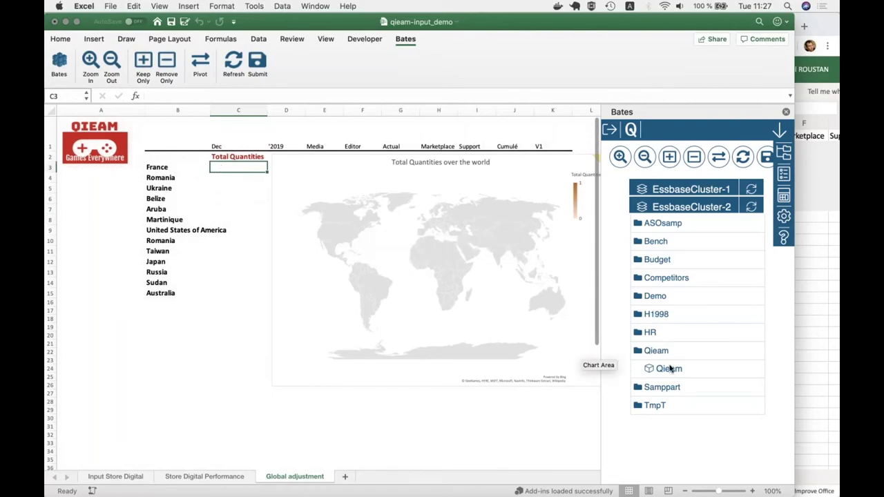
left_click(669, 369)
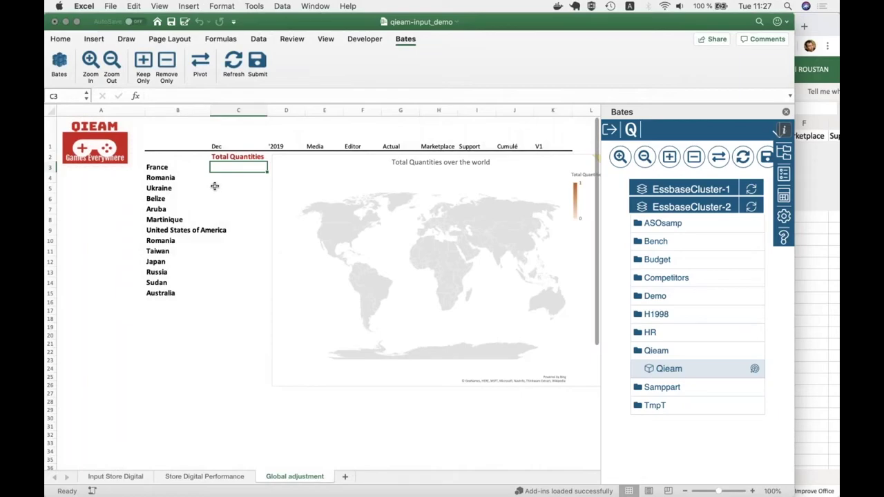
left_click(234, 191)
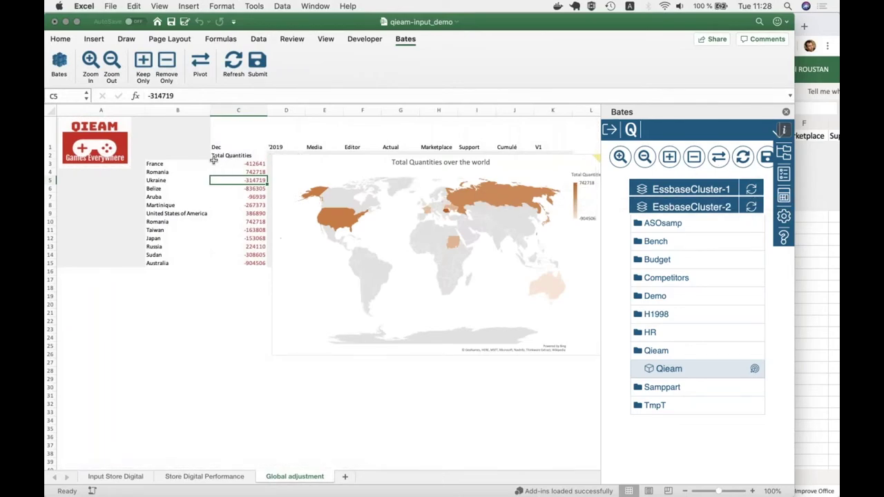
left_click(216, 150)
left_click(222, 164)
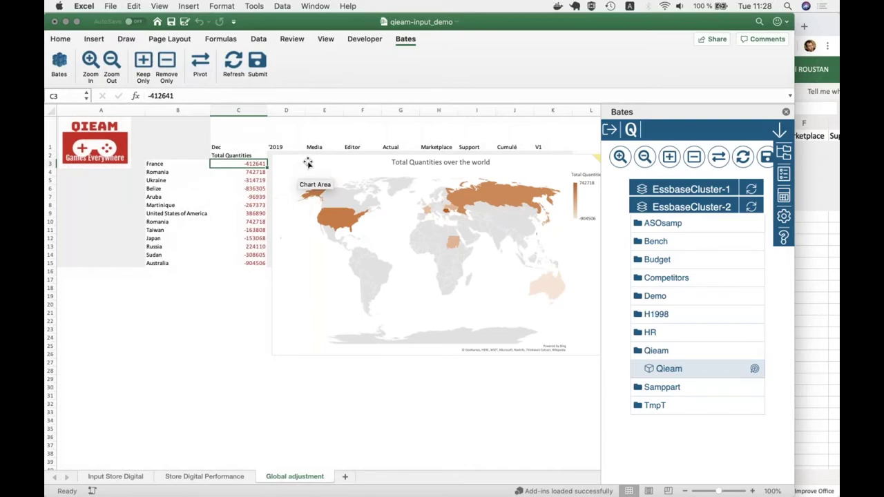
left_click_drag(171, 164, 179, 265)
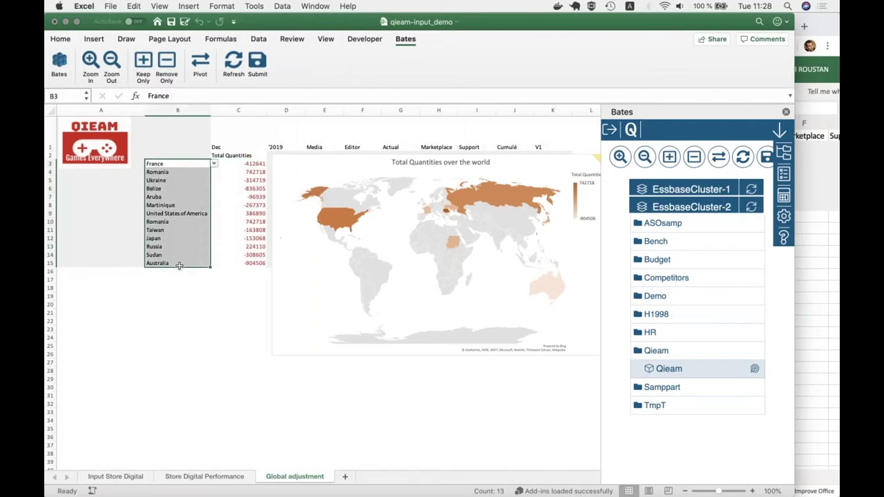
left_click(236, 236)
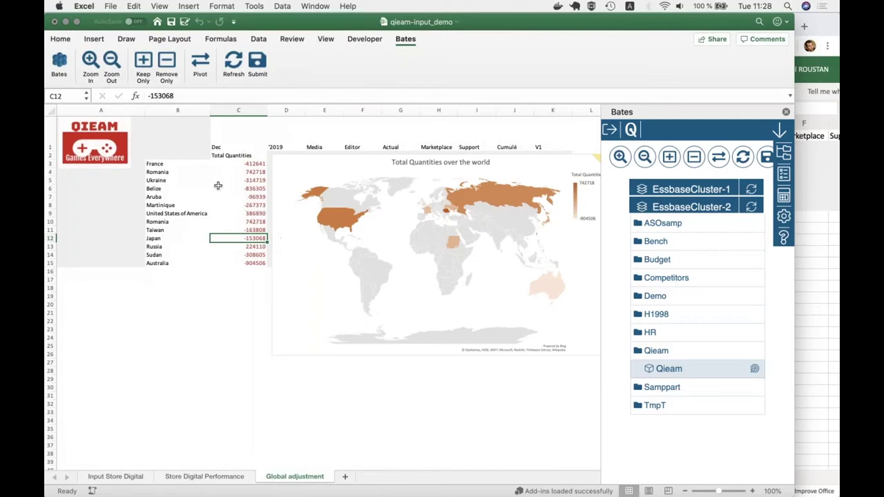
key("super+Tab")
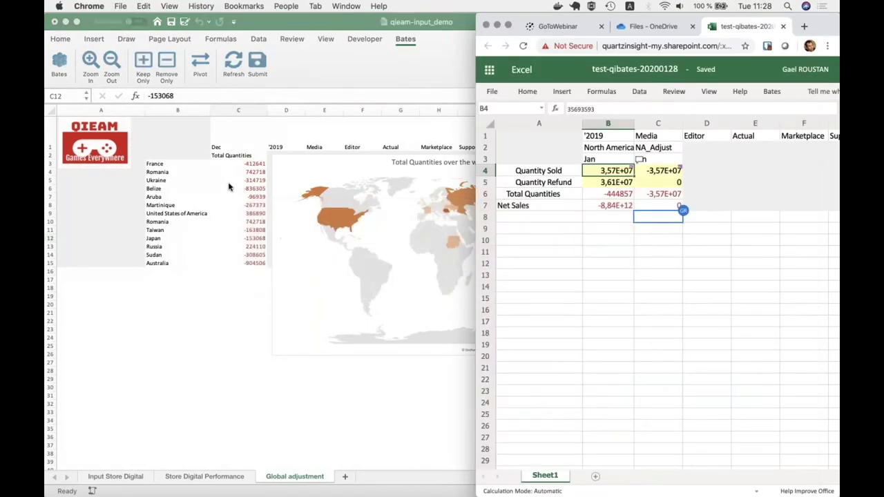
- Bring test-qibates-20200128 to the front via the Window menu and show the Bates server tree
left_click(334, 20)
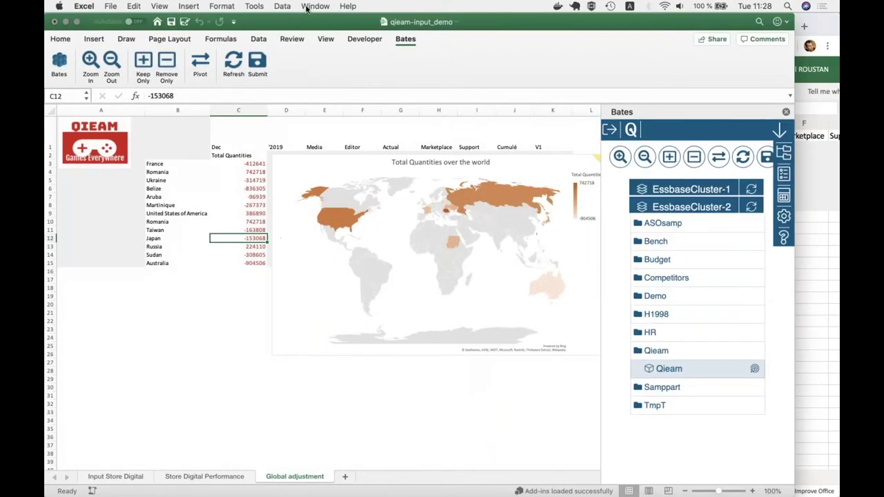
left_click(307, 6)
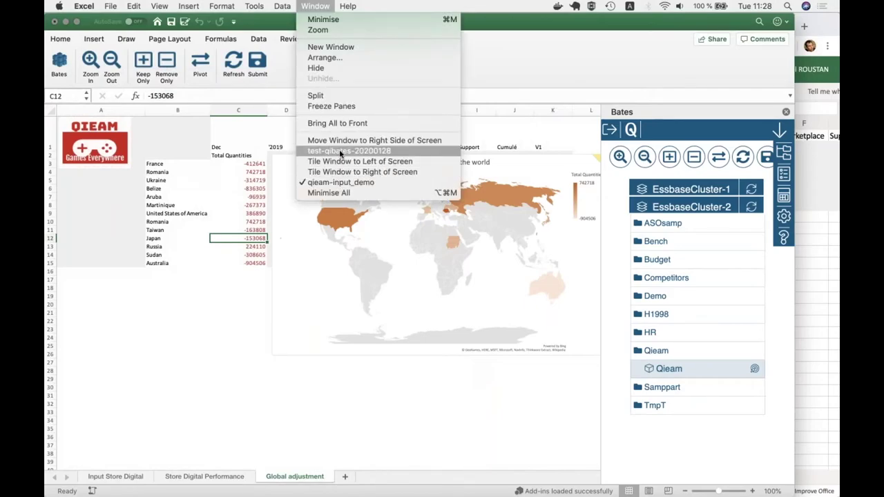
left_click(340, 151)
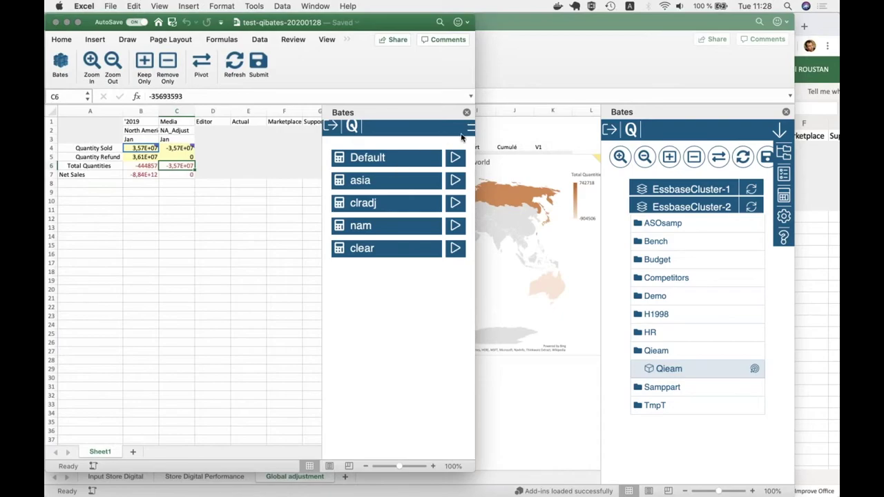
left_click(469, 130)
left_click(465, 150)
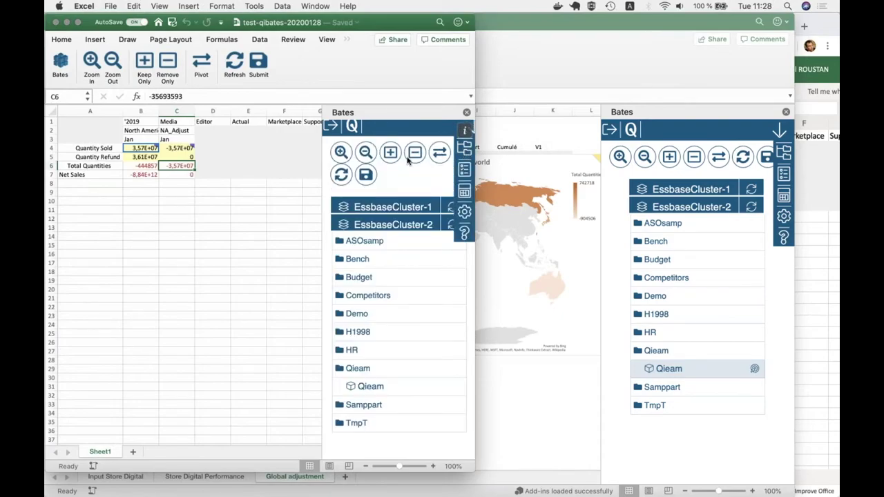
- Refresh the grid repeatedly, dismissing the concurrent-request error, until the login form appears
left_click(349, 177)
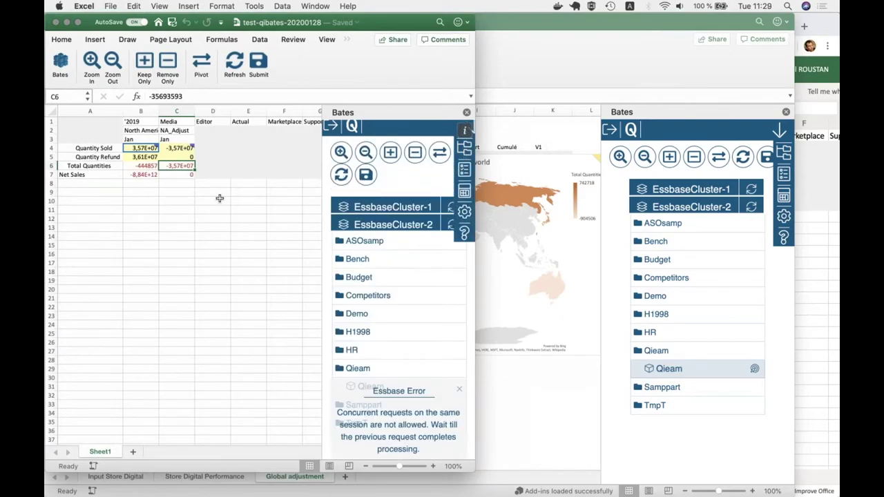
left_click(458, 389)
left_click(249, 221)
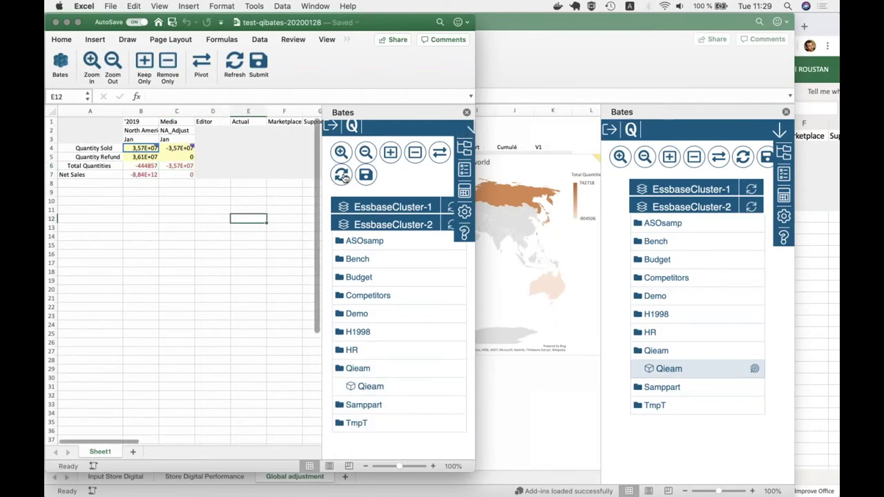
left_click(342, 176)
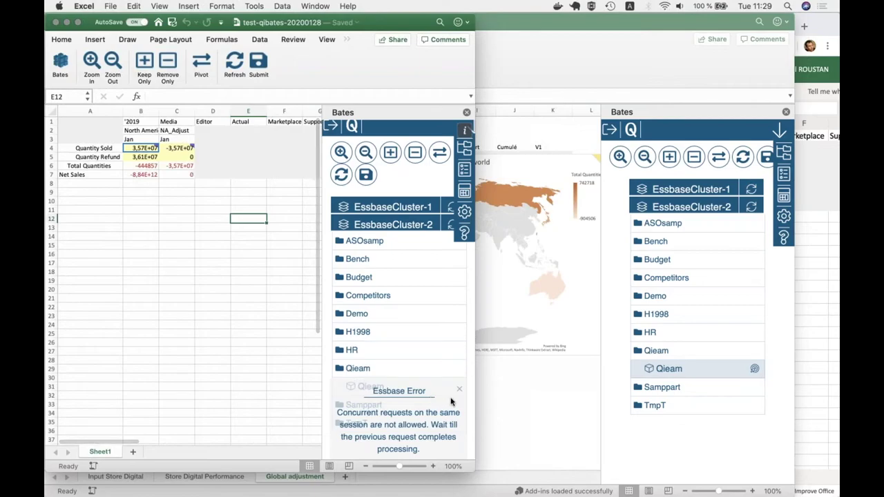
left_click(153, 174)
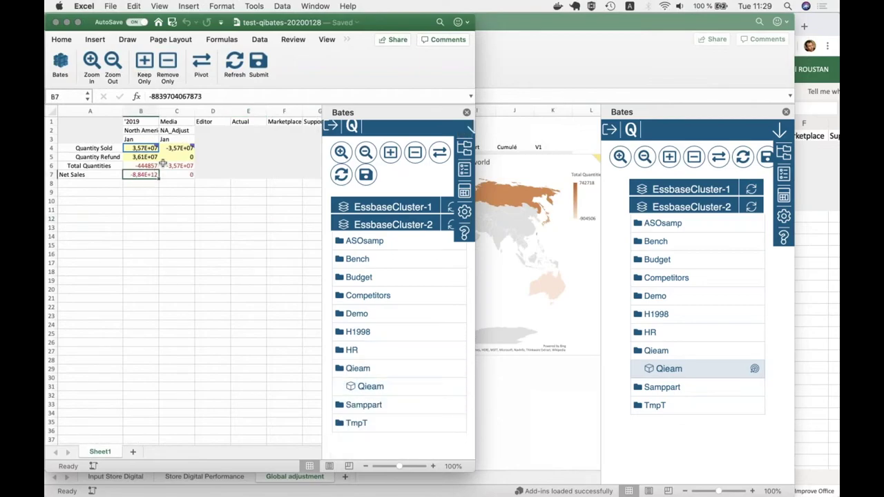
left_click(173, 174)
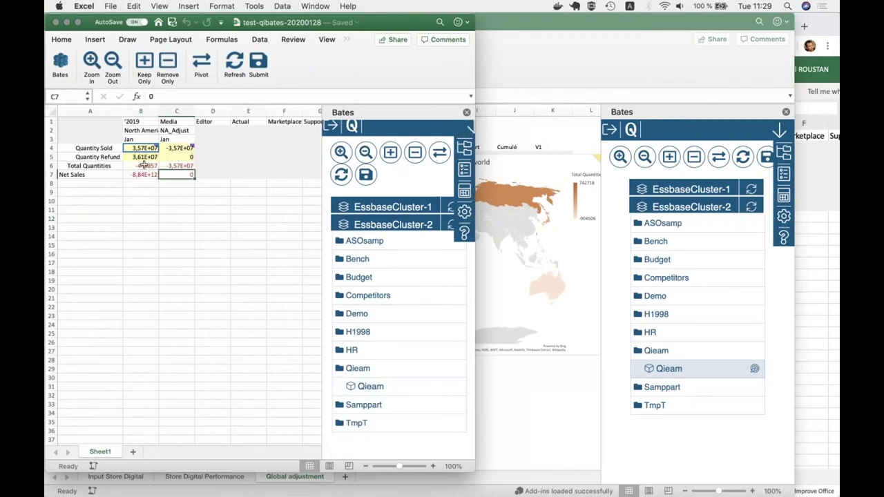
left_click(332, 126)
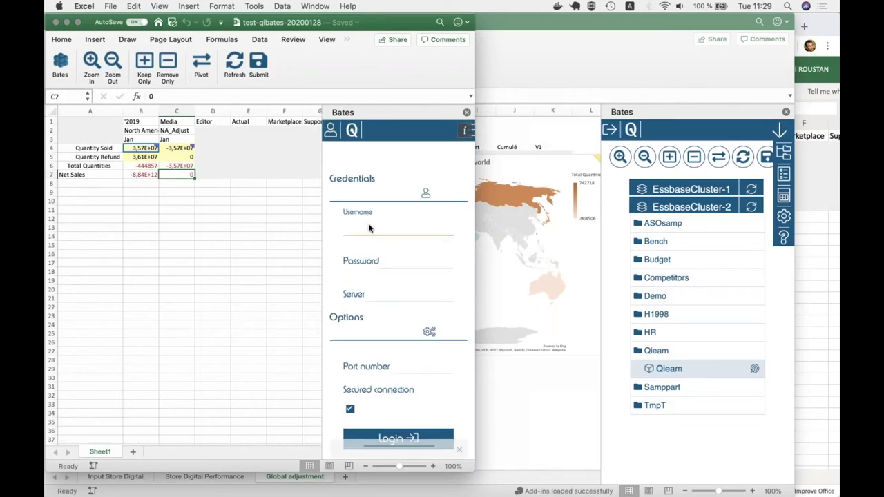
- Log in to Essbase with the username, password and server address, then reselect the Qieam cube
type("gael")
key("Tab")
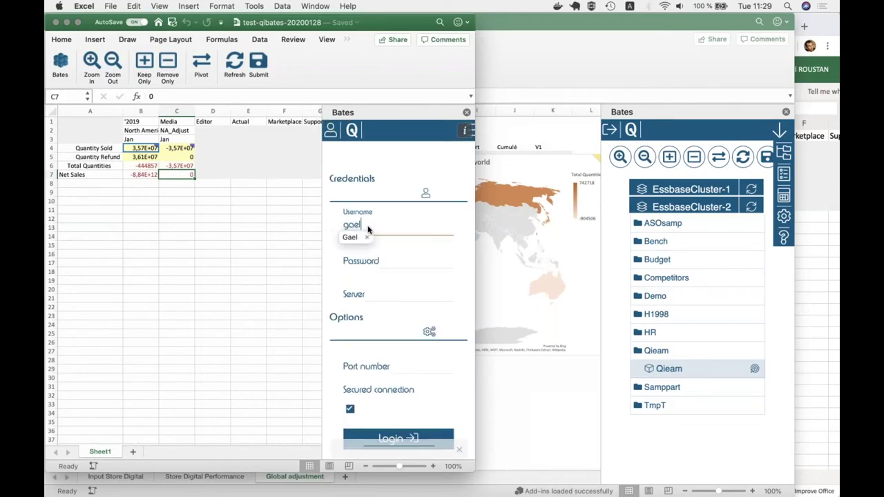
type("•••••••")
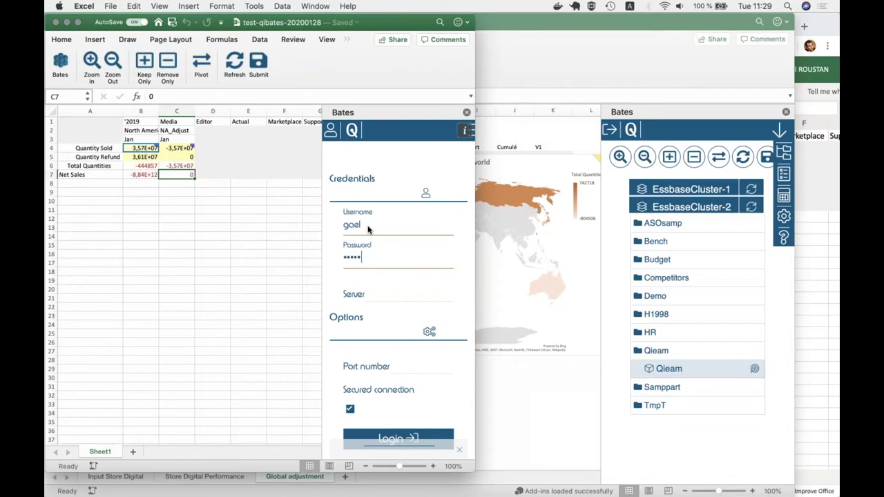
type("•")
key("Tab")
type("epmdev")
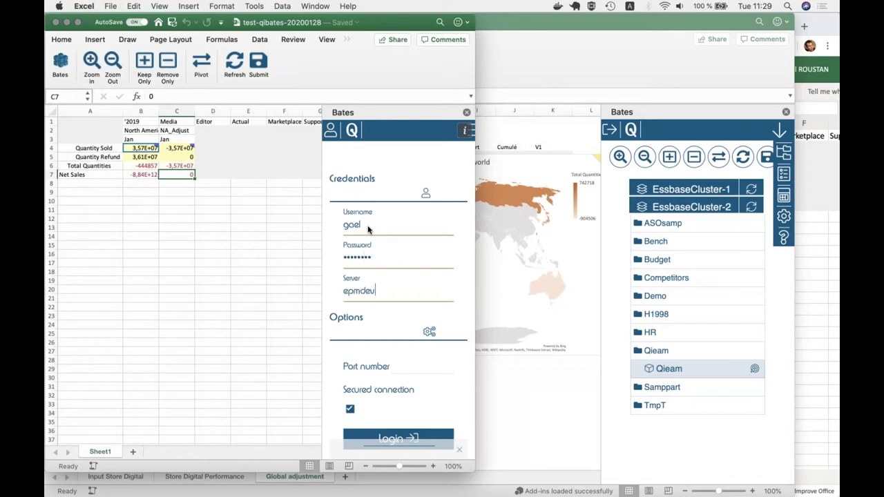
type("01.quartz-insight.com")
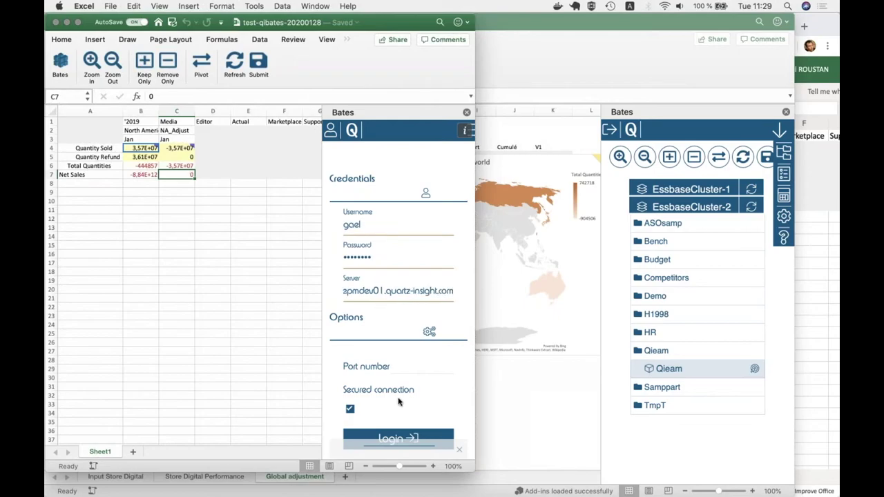
left_click(401, 435)
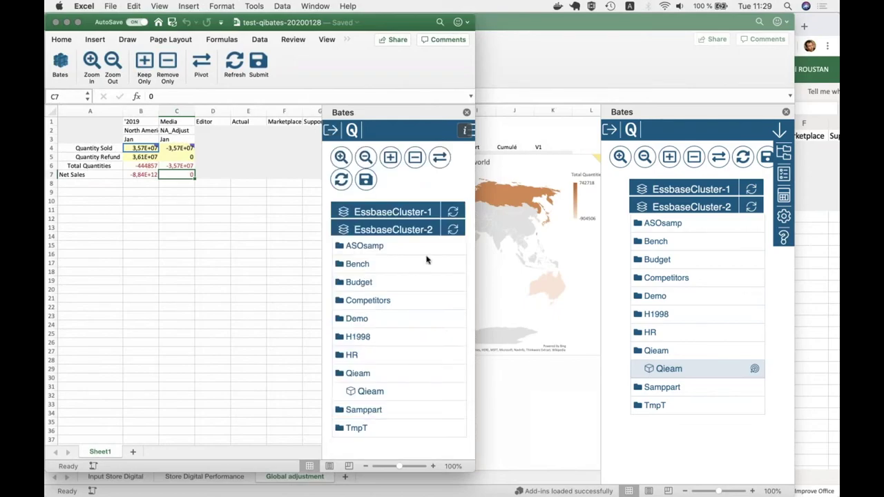
left_click(383, 389)
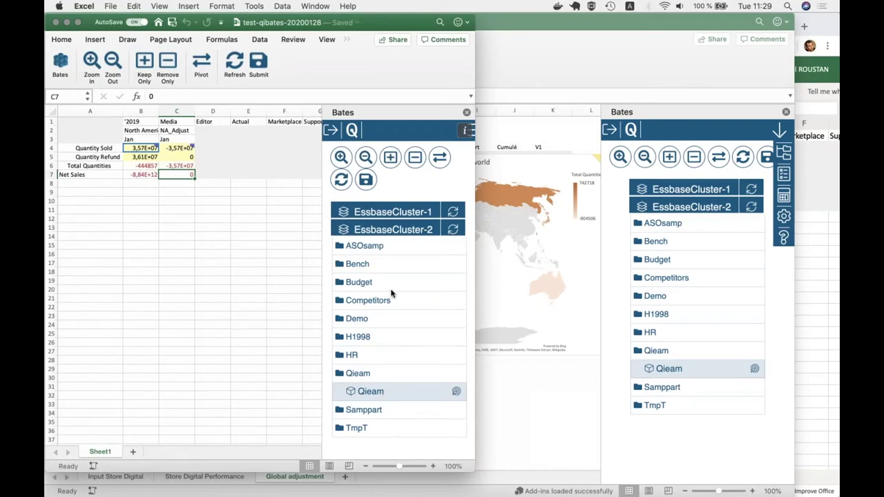
left_click(179, 159)
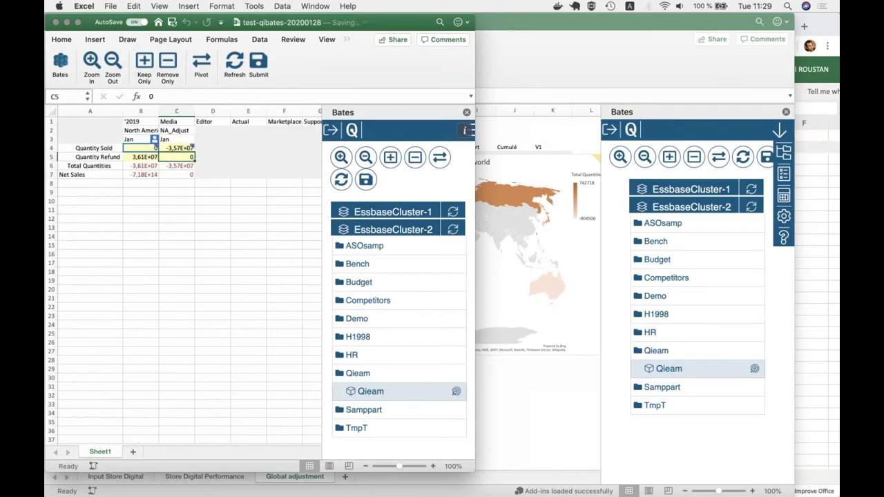
- Check that Excel Online matches the desktop grid: North America Quantity Sold 0, Net Sales -7,18E+14
left_click(173, 219)
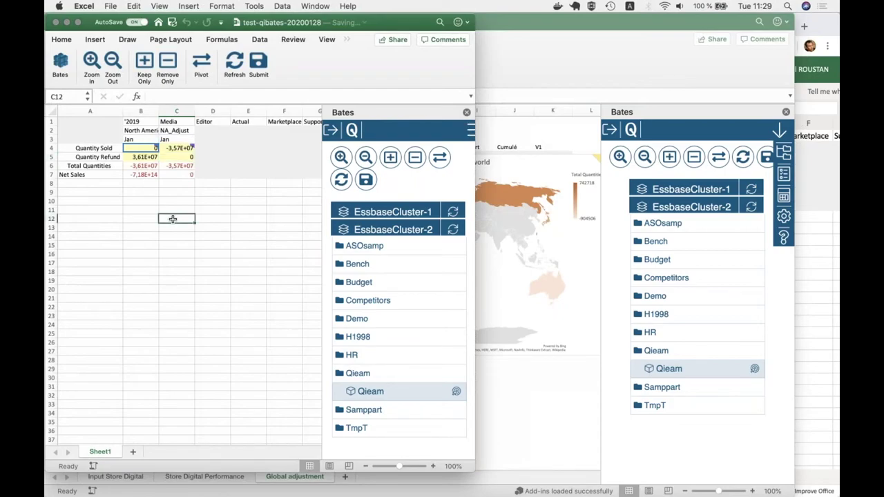
mouse_move(138, 148)
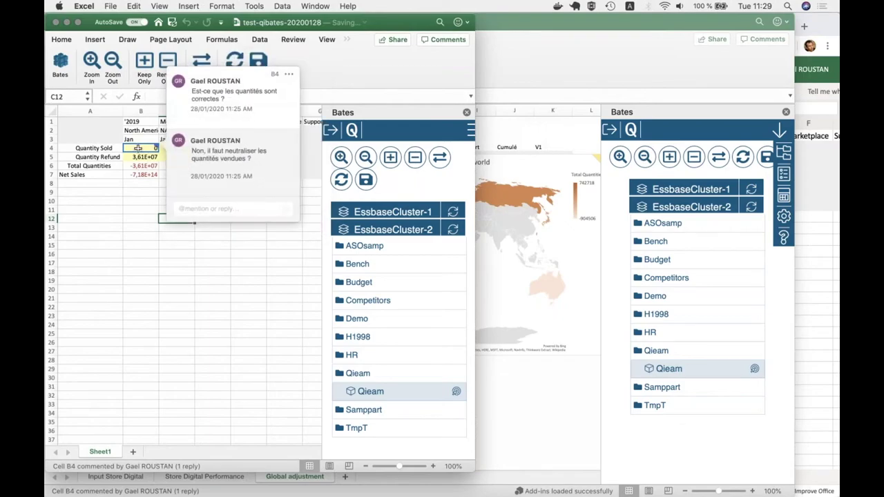
left_click(140, 130)
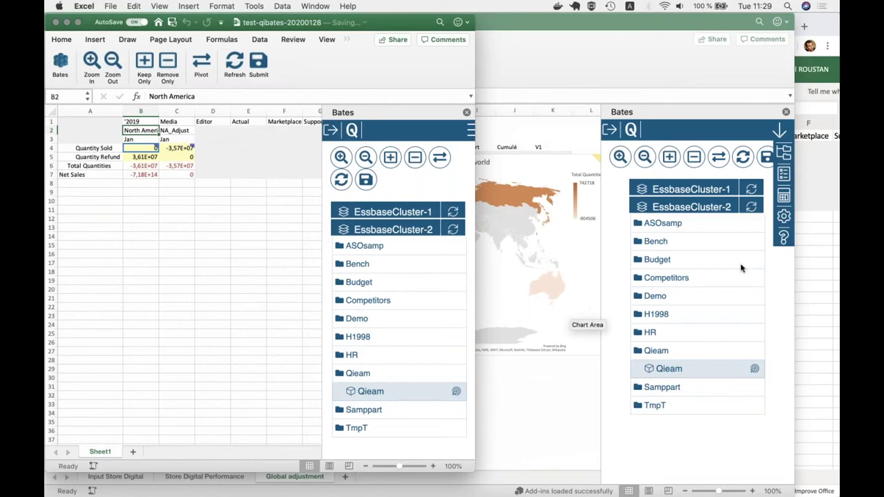
left_click(815, 268)
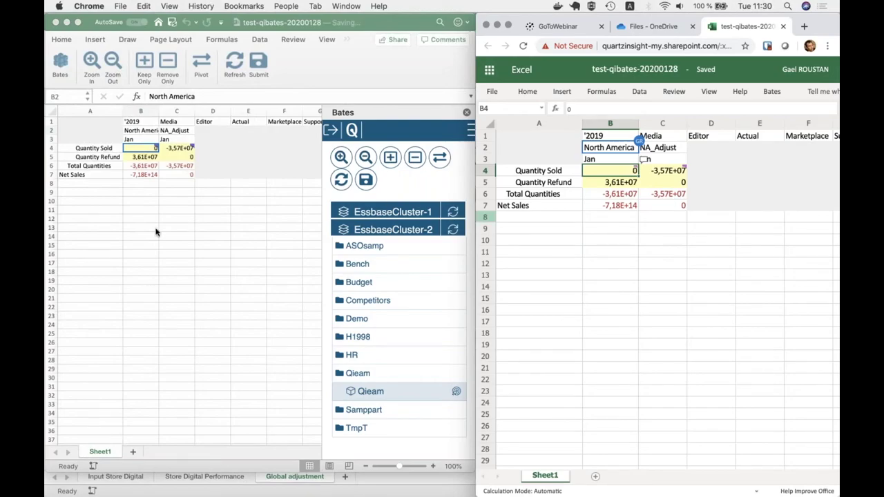
left_click(155, 232)
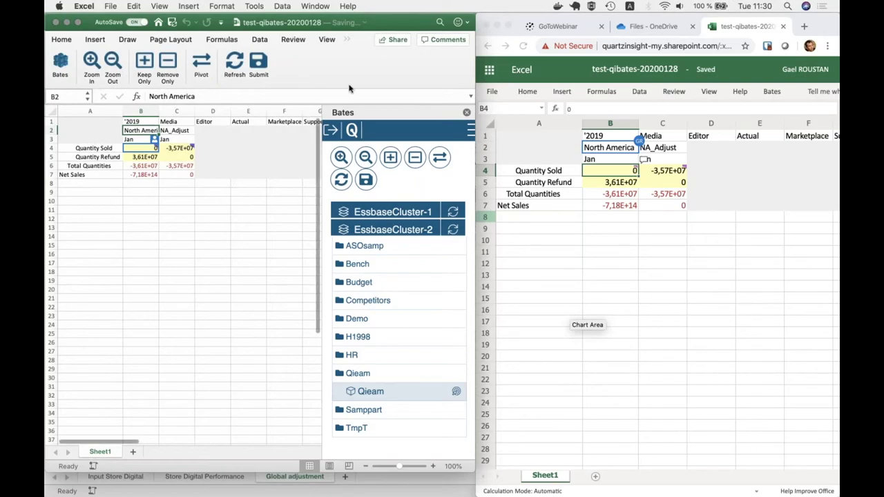